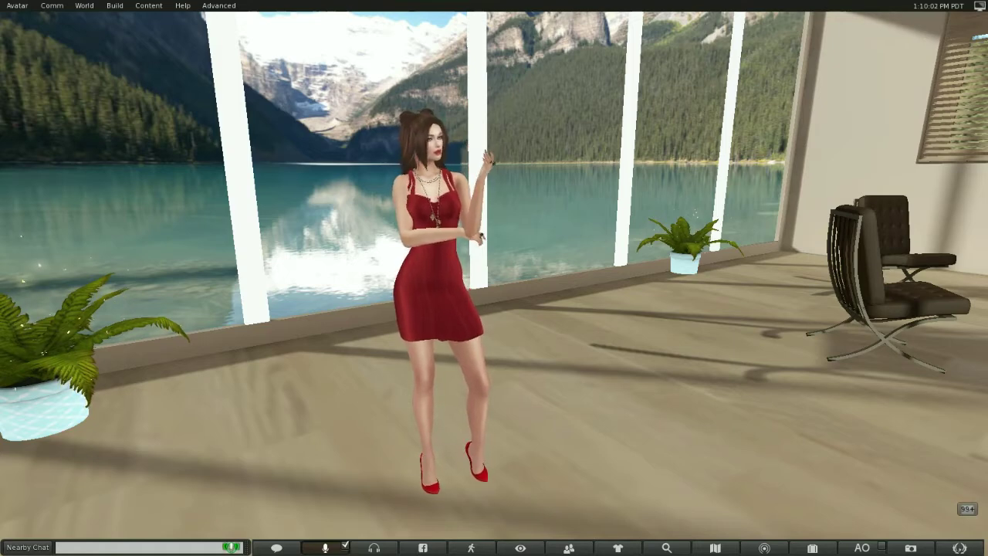
- Zoom the camera in on the avatar and turn the avatar to face the lake windows
{"action": "key", "text": "ctrl+0"}
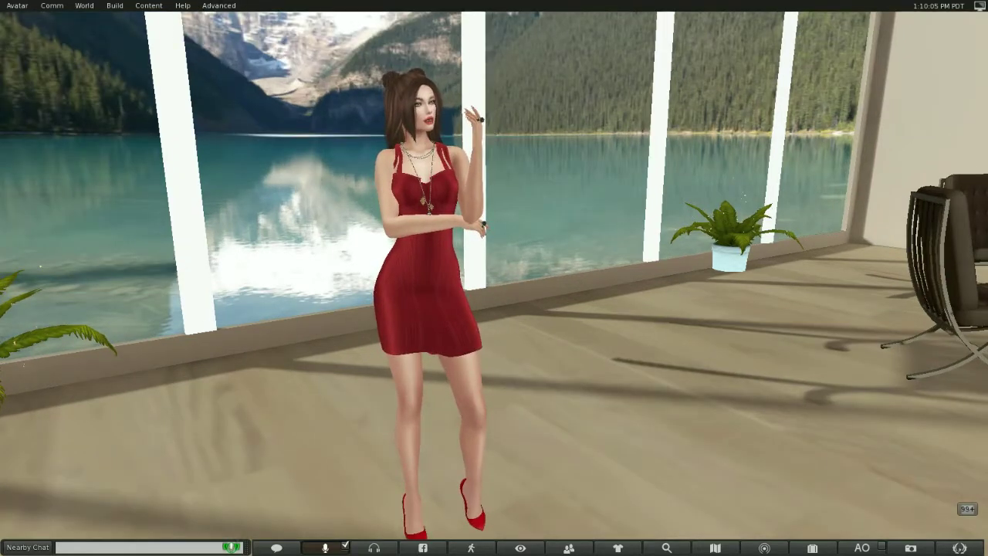
{"action": "type", "text": "0"}
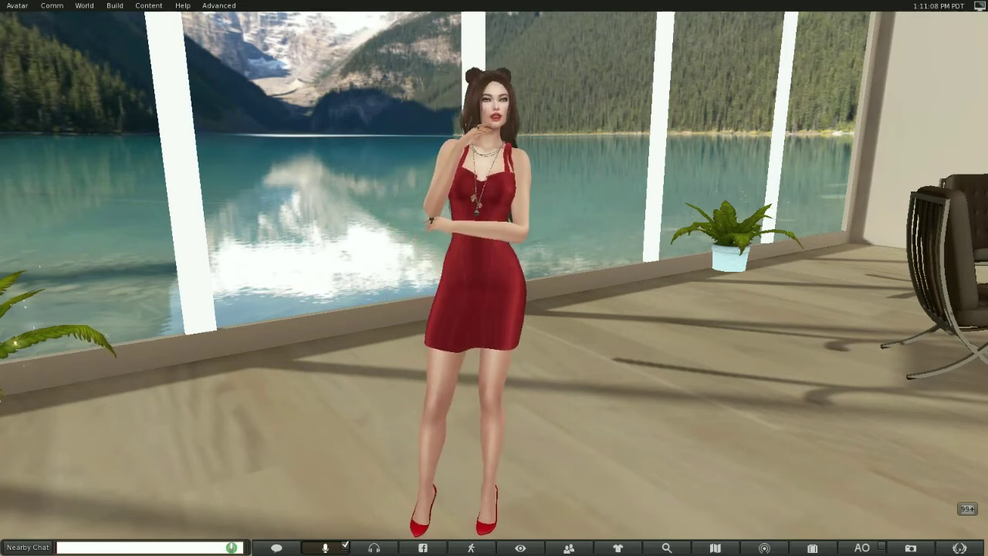
{"action": "key", "text": "Escape"}
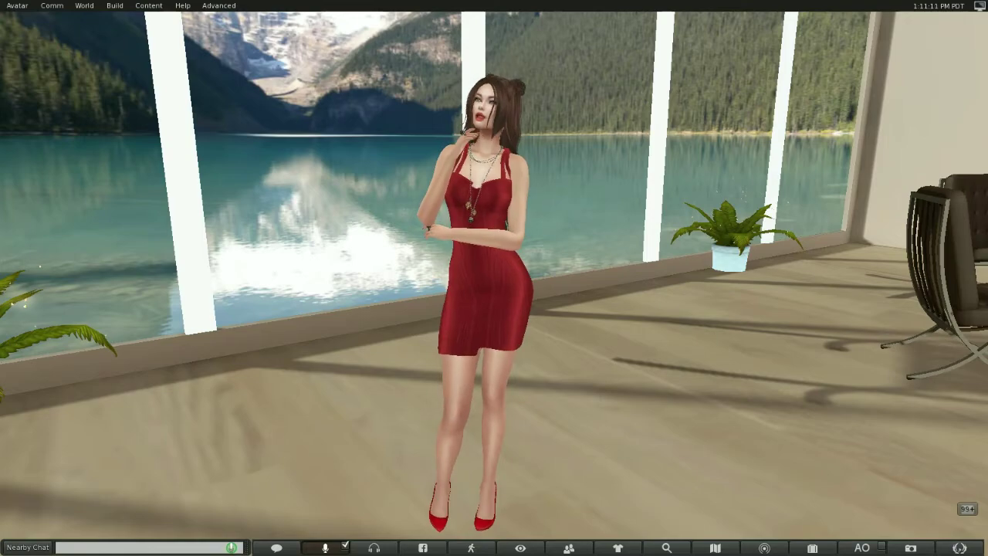
{"action": "key", "text": "Left"}
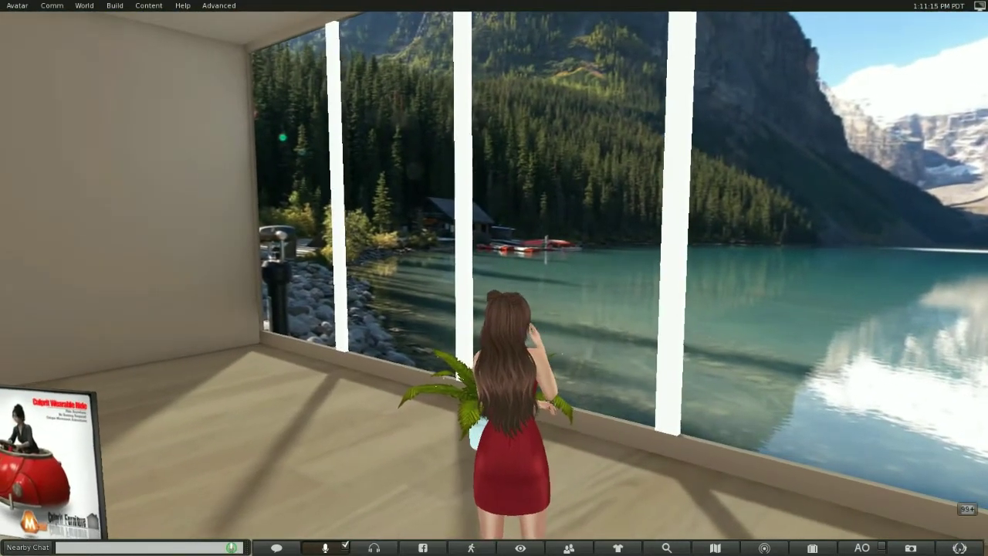
{"action": "key", "text": "Left"}
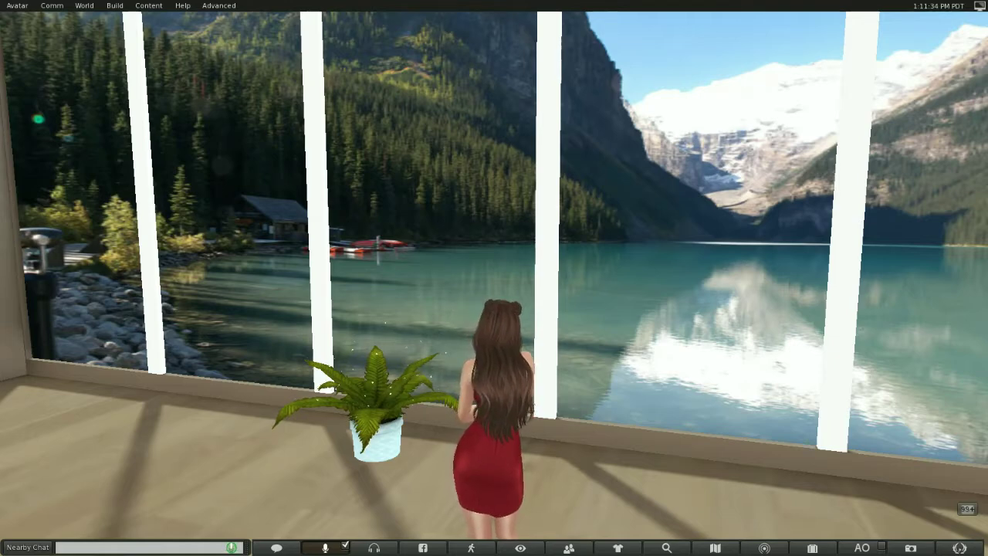
- Zoom the camera in repeatedly to a close view behind the avatar's head at the windows
{"action": "key", "text": "ctrl+0"}
{"action": "type", "text": "000"}
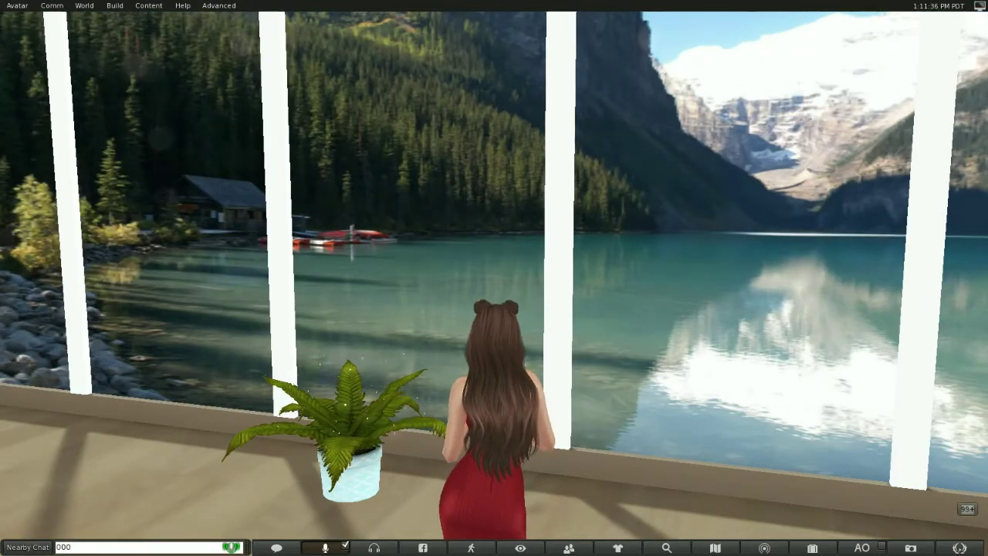
{"action": "key", "text": "ctrl+0"}
{"action": "key", "text": "ctrl+0"}
{"action": "key", "text": "ctrl+0"}
{"action": "key", "text": "ctrl+0"}
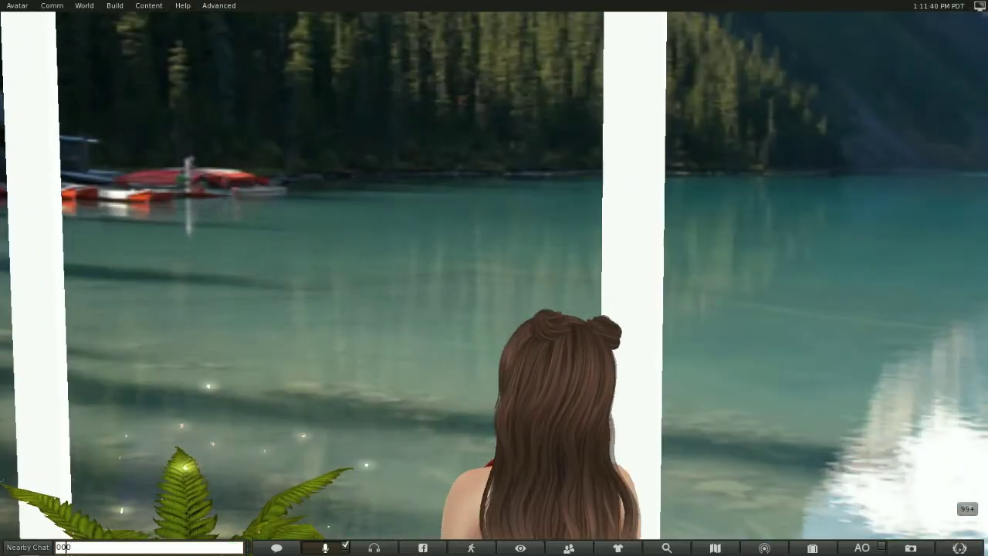
{"action": "key", "text": "Escape"}
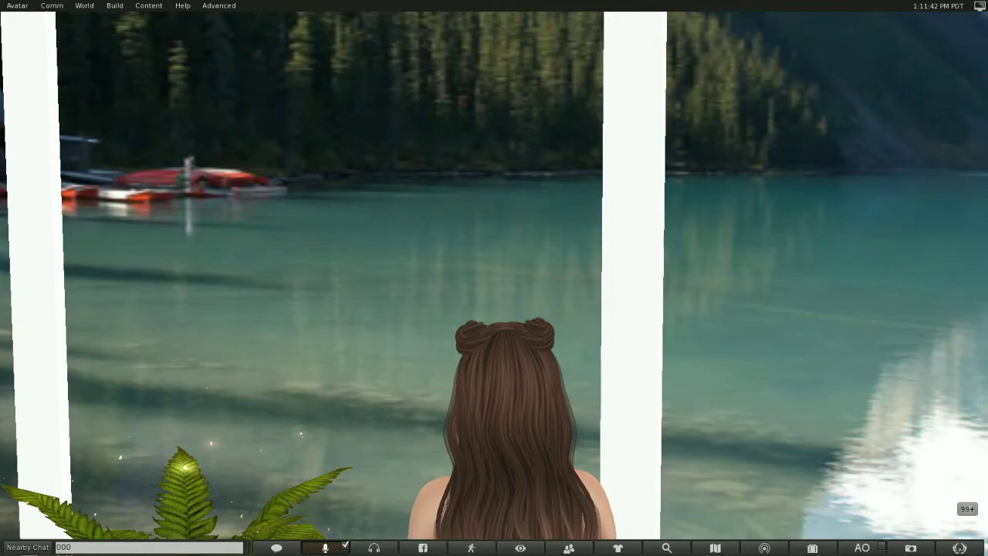
- Turn the avatar back and forth along the windows to view the lake scene at the closer zoom
{"action": "key", "text": "Left"}
{"action": "key", "text": "Down"}
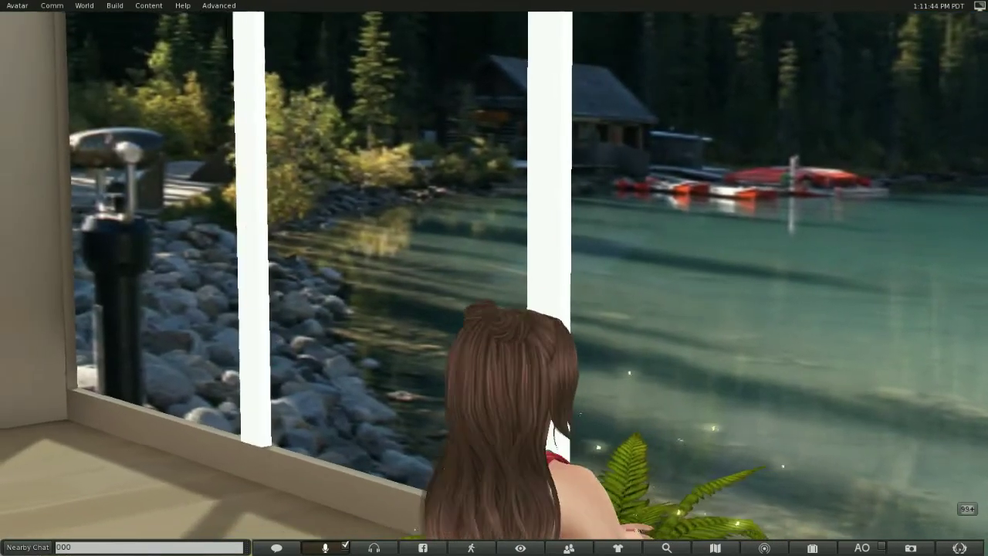
{"action": "key", "text": "Right"}
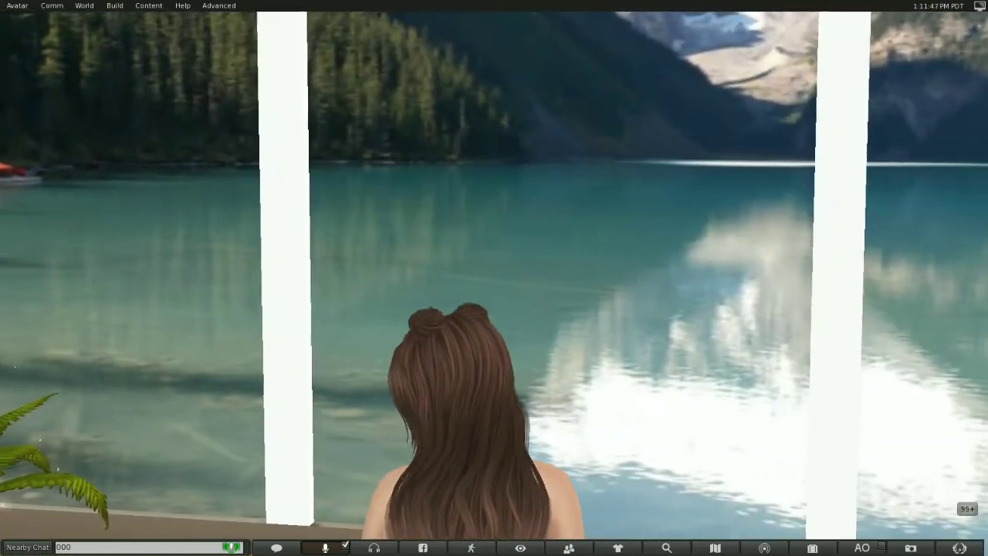
{"action": "key", "text": "Left"}
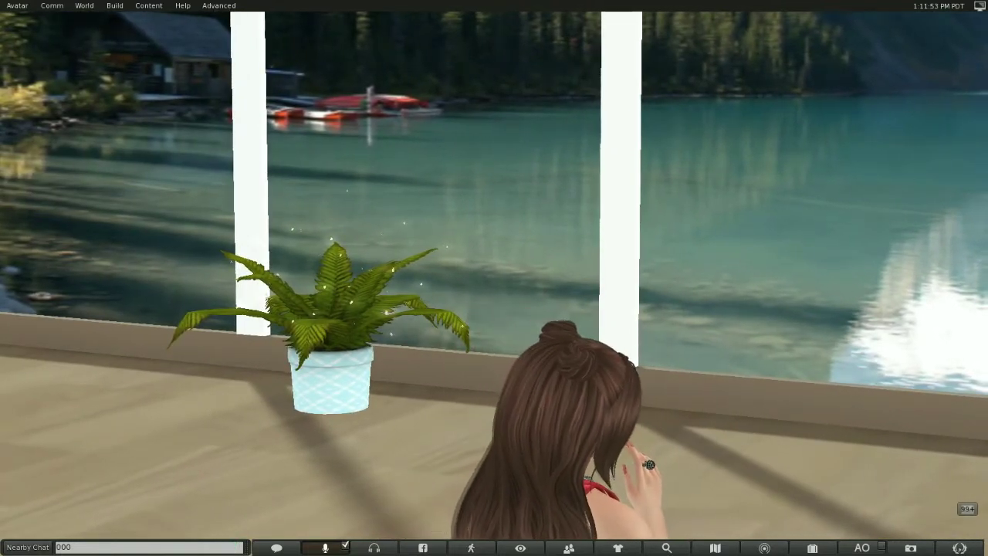
- Send the text 000000 to nearby chat and return control to the avatar
{"action": "type", "text": "000"}
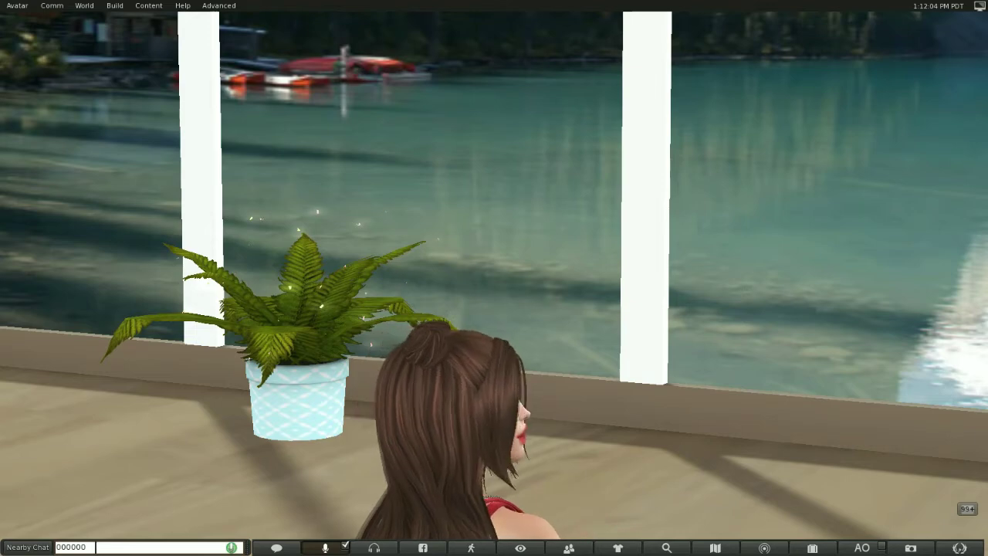
{"action": "key", "text": "Return"}
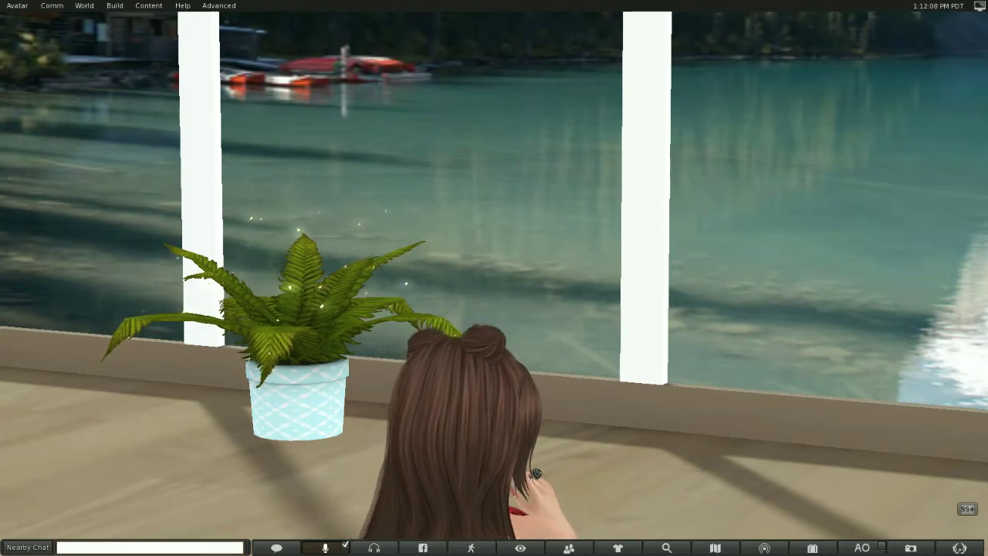
{"action": "key", "text": "Escape"}
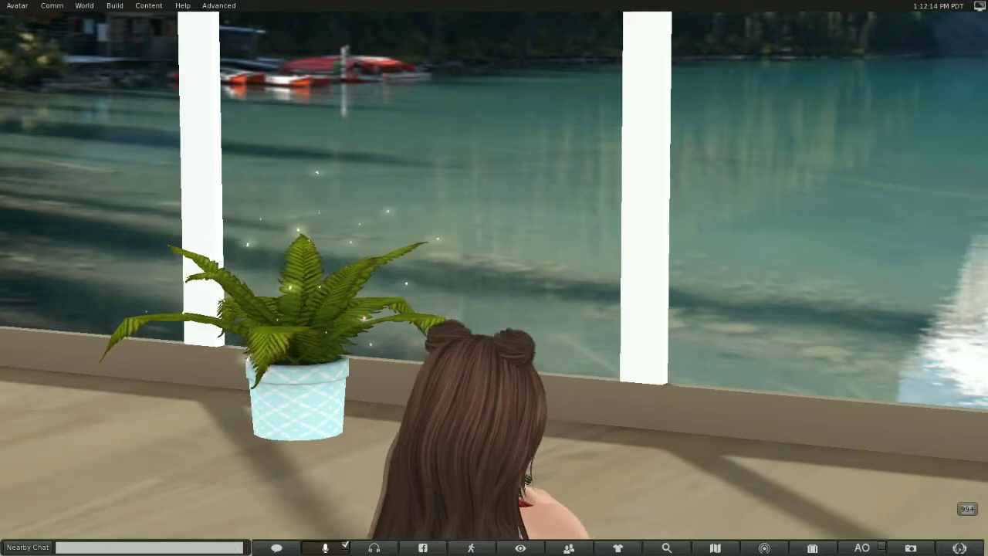
- Turn the avatar between the Culprit Wearable Ride poster and the potted fern to examine both in the zoomed view
{"action": "key", "text": "Left"}
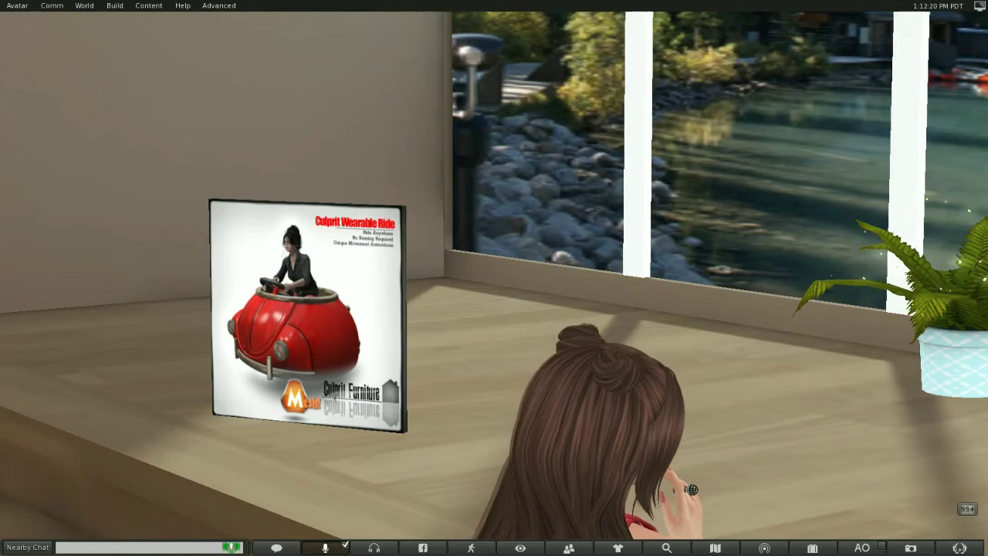
{"action": "key", "text": "Left"}
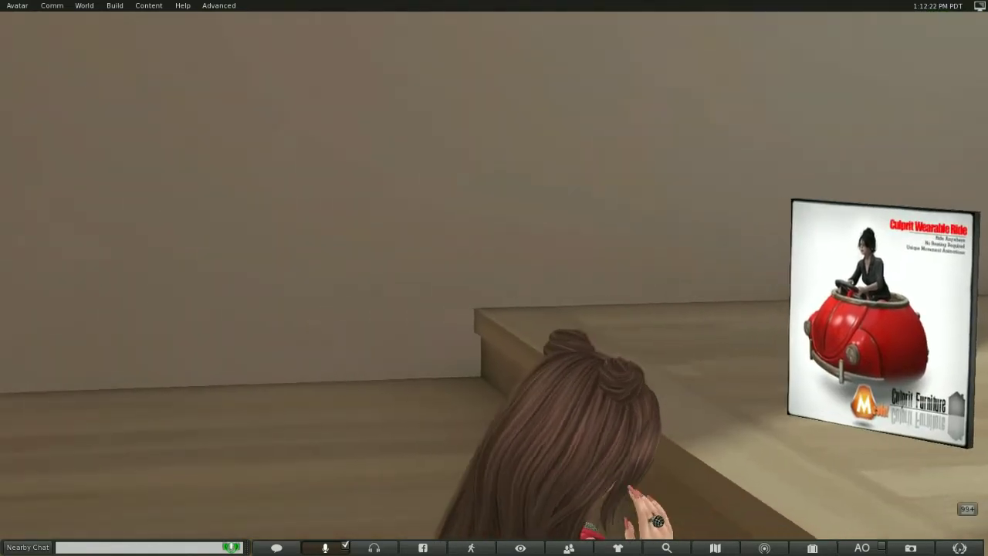
{"action": "key", "text": "Right"}
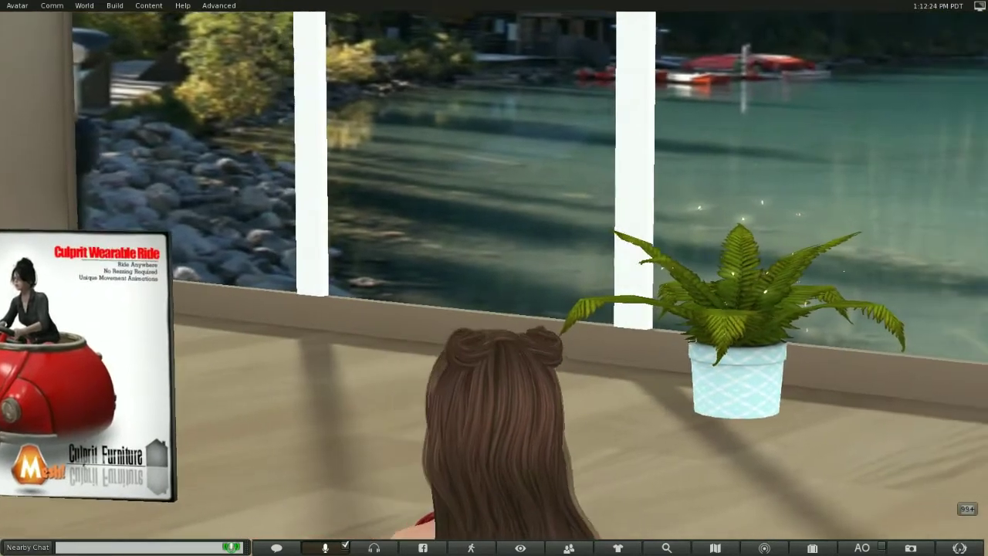
{"action": "key", "text": "Left"}
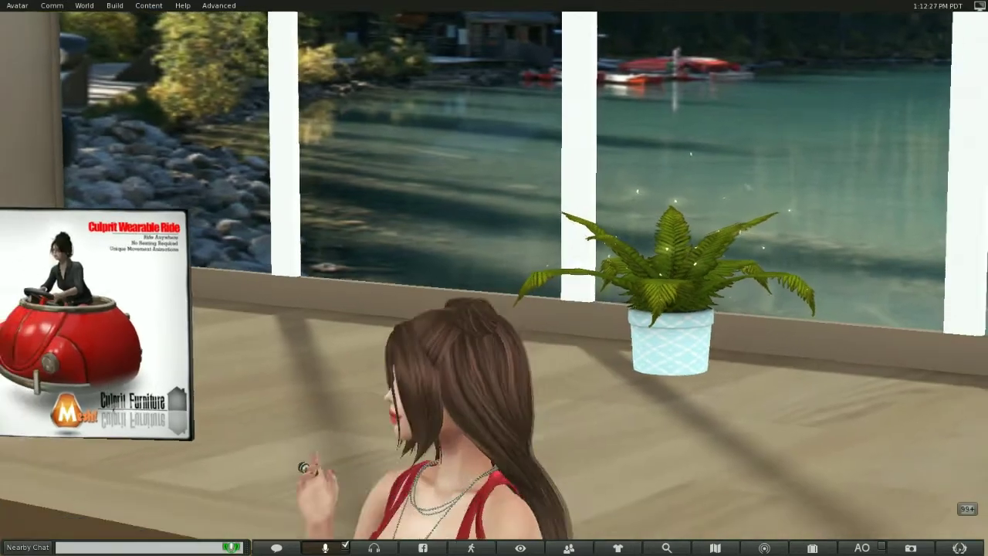
{"action": "key", "text": "Left"}
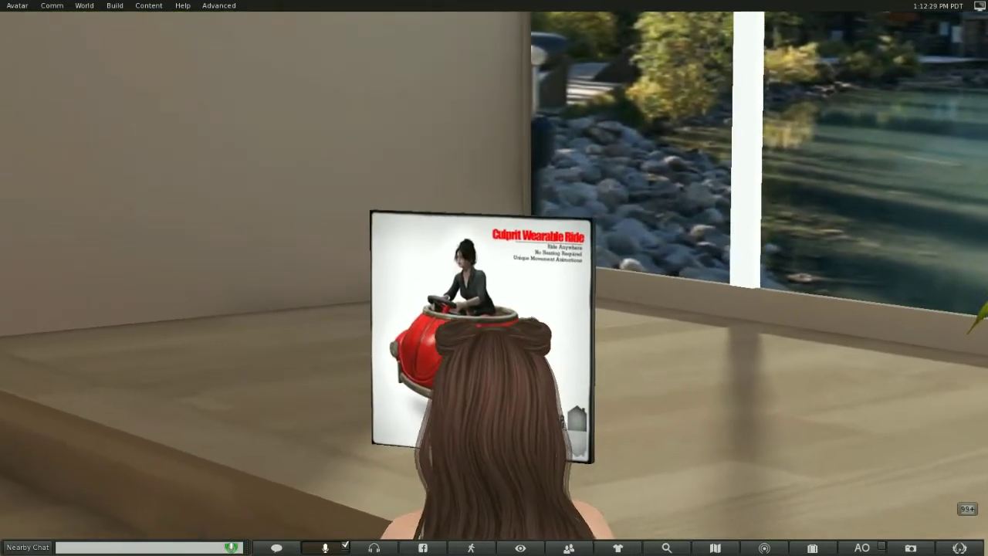
{"action": "key", "text": "Right"}
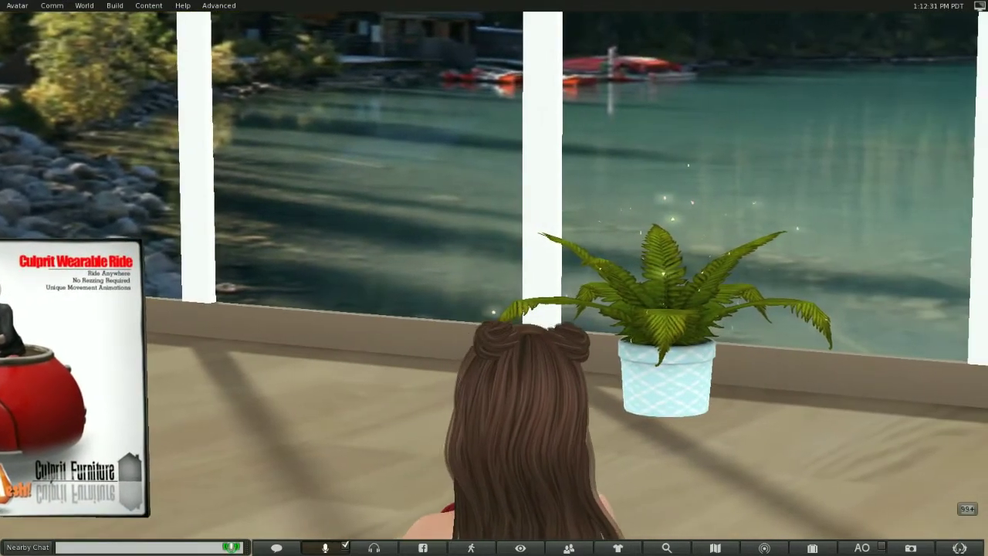
{"action": "key", "text": "Left"}
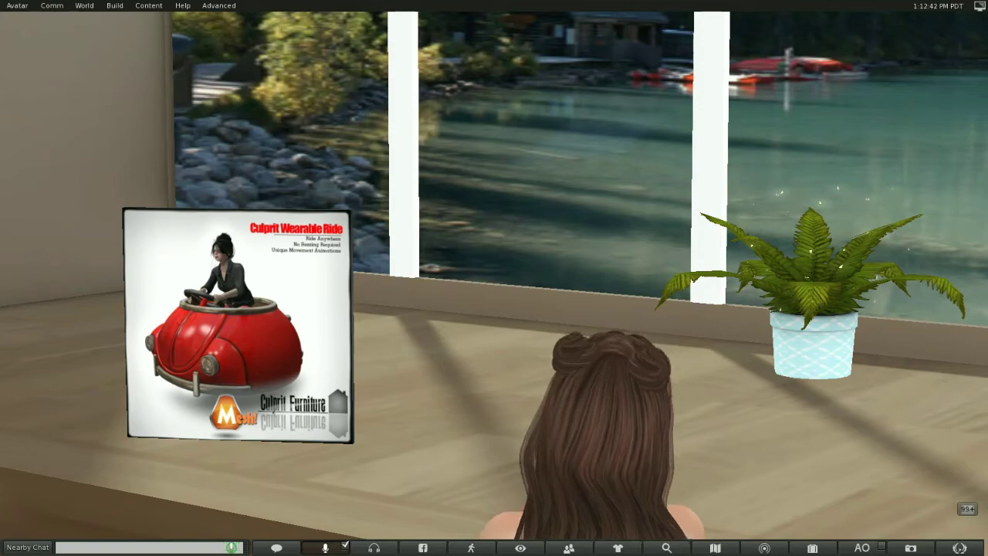
- Turn the avatar around to face the candle table between the wicker globe chairs
{"action": "key", "text": "Left"}
{"action": "key", "text": "Left"}
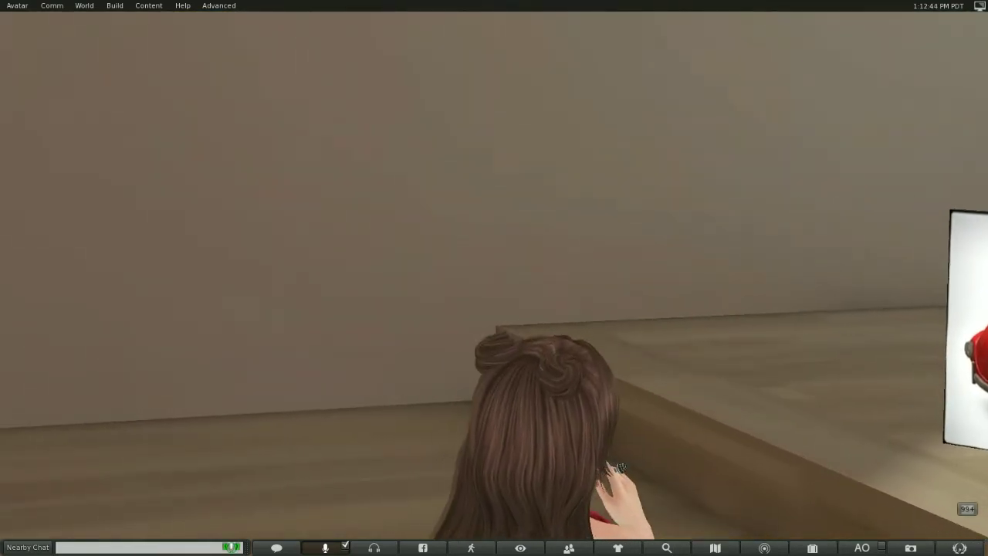
{"action": "key", "text": "Left"}
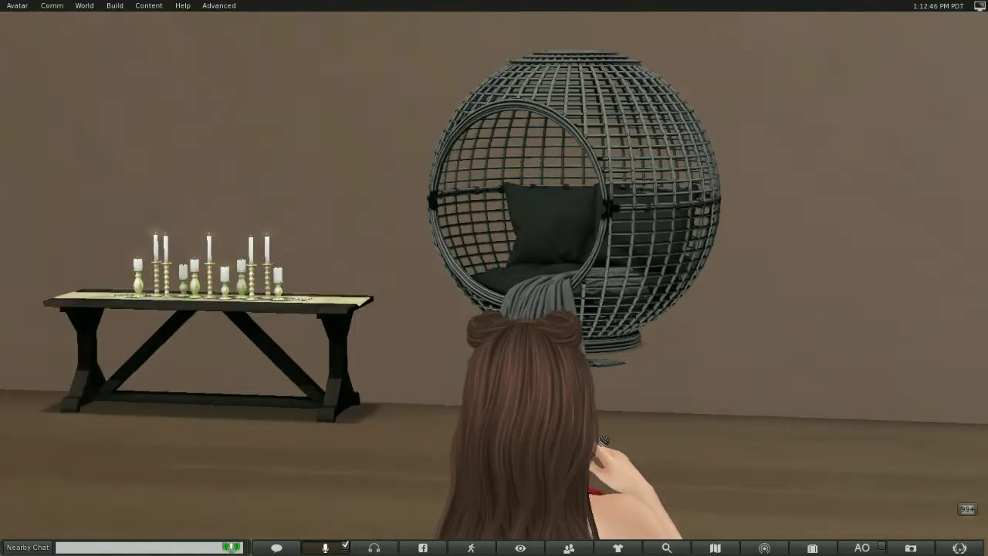
{"action": "key", "text": "Left"}
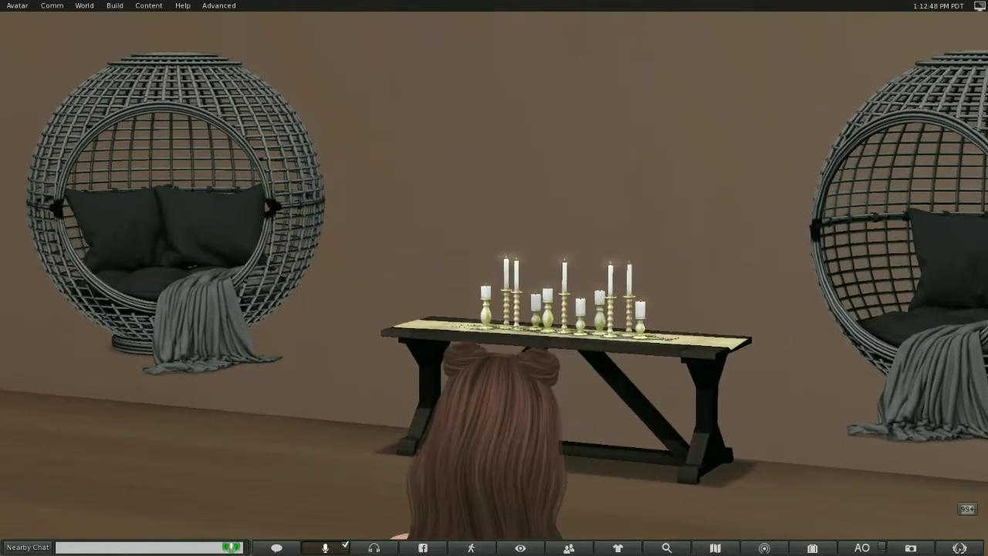
- Examine the wicker globe chairs and candle table by turning the avatar back and forth along the wall
{"action": "key", "text": "Right"}
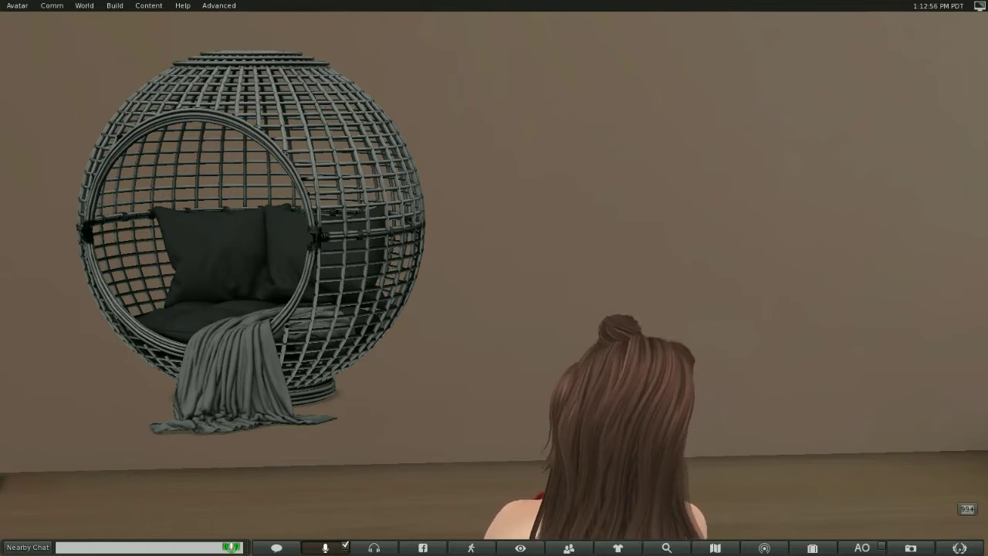
{"action": "key", "text": "Left"}
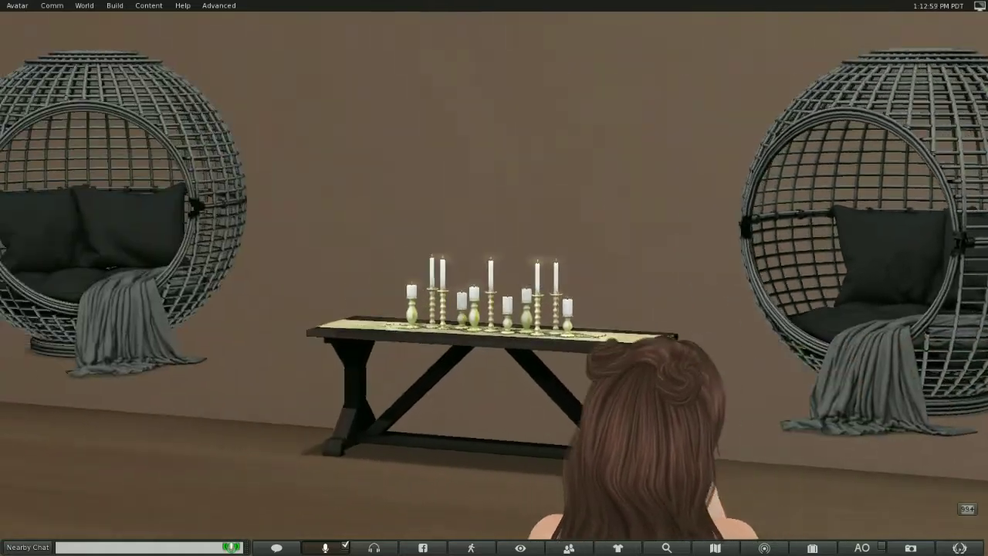
{"action": "key", "text": "Right"}
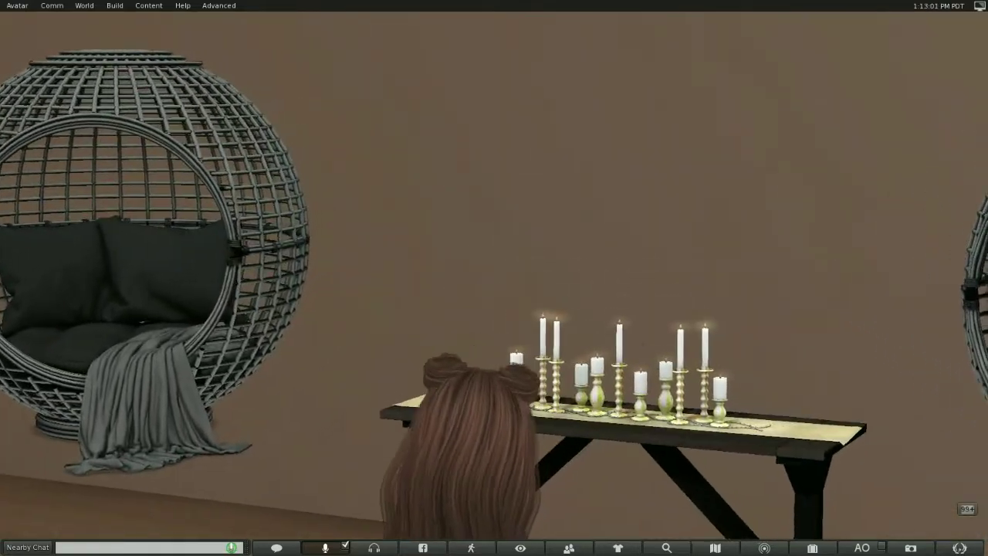
{"action": "key", "text": "Right"}
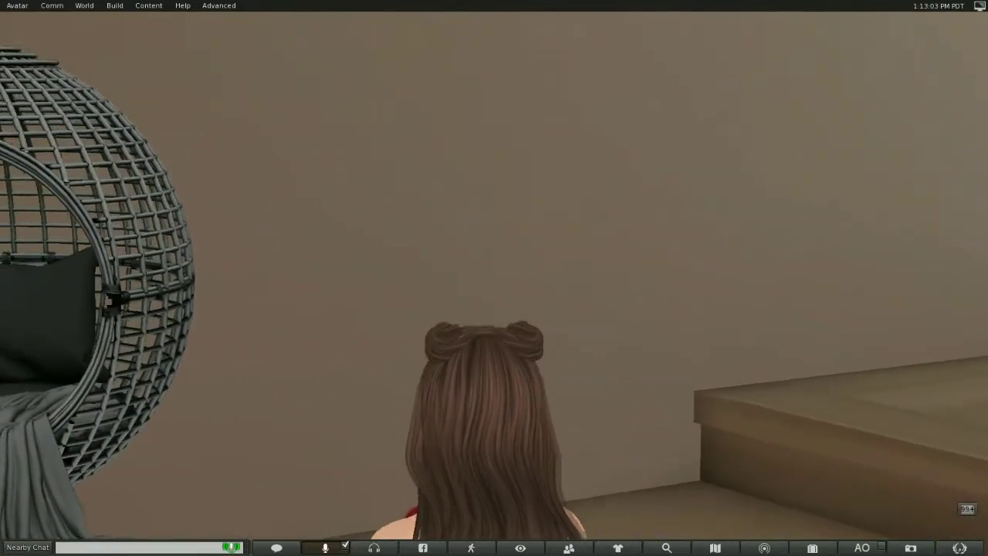
{"action": "key", "text": "Left"}
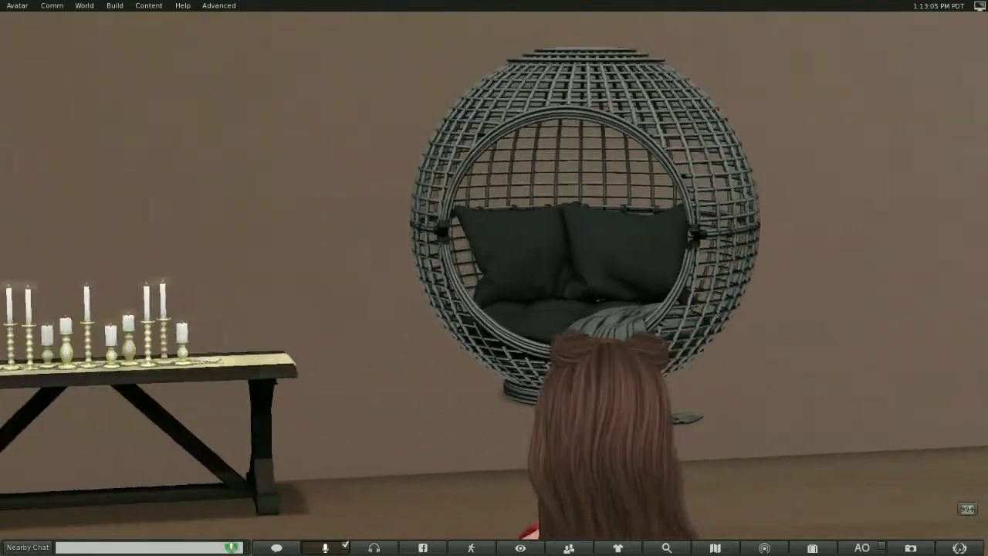
{"action": "key", "text": "Right"}
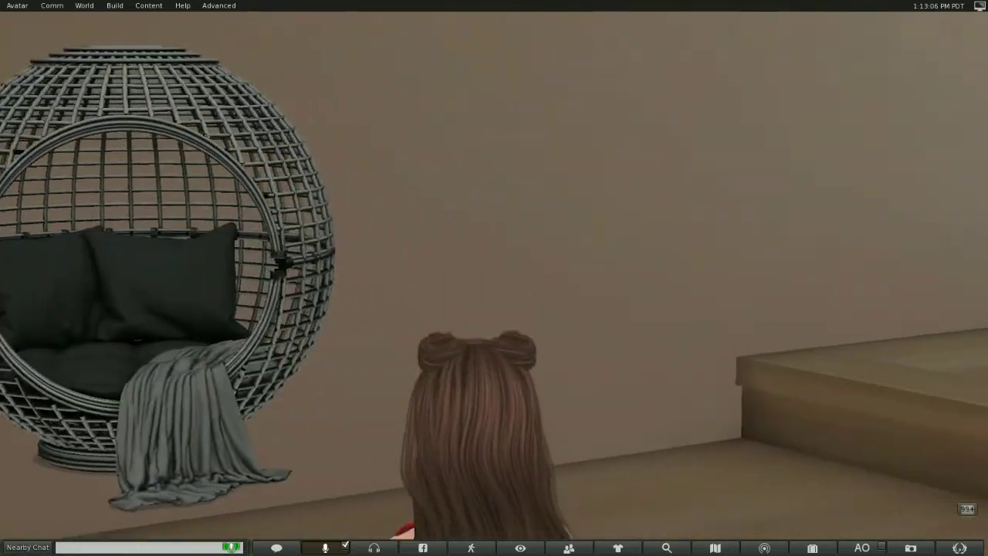
{"action": "key", "text": "Left"}
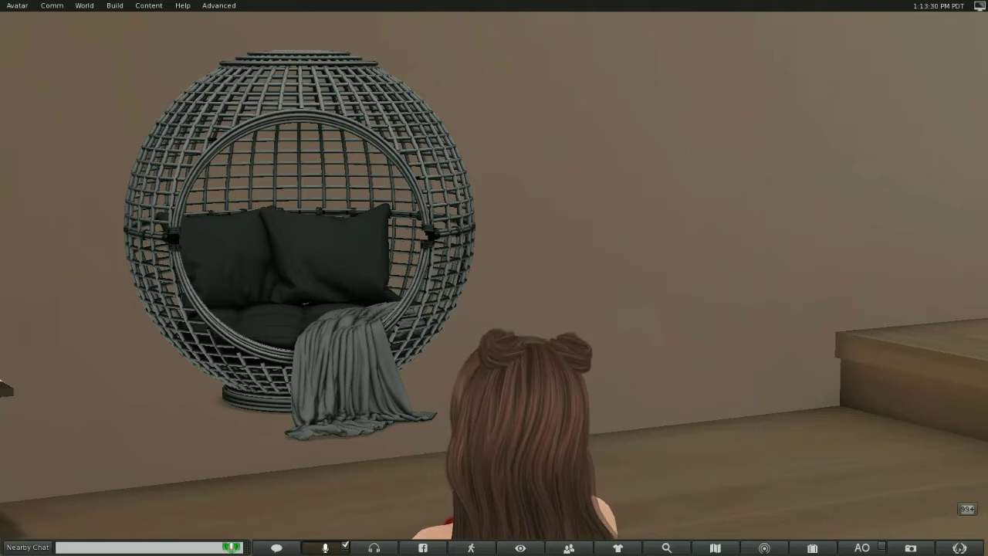
{"action": "key", "text": "Left"}
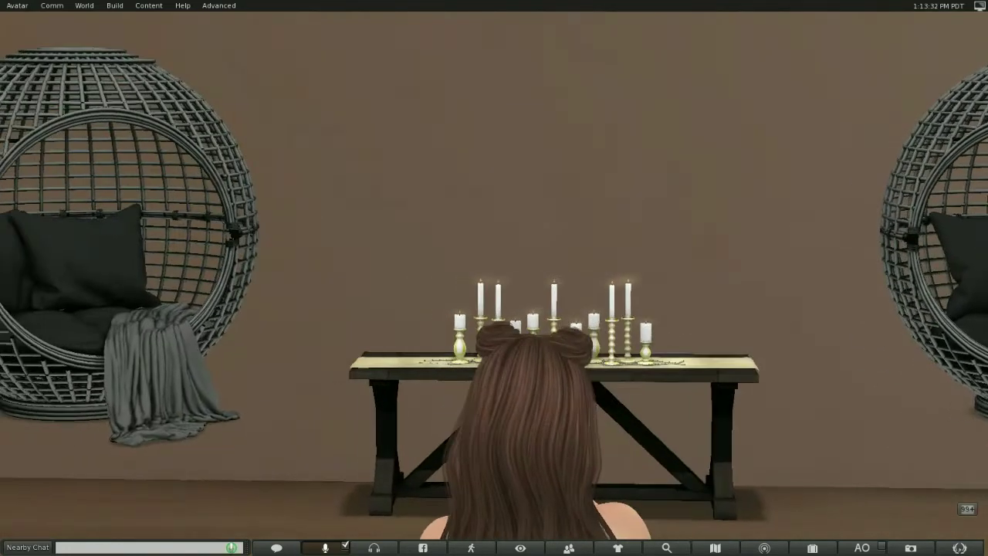
{"action": "key", "text": "Right"}
{"action": "key", "text": "Right"}
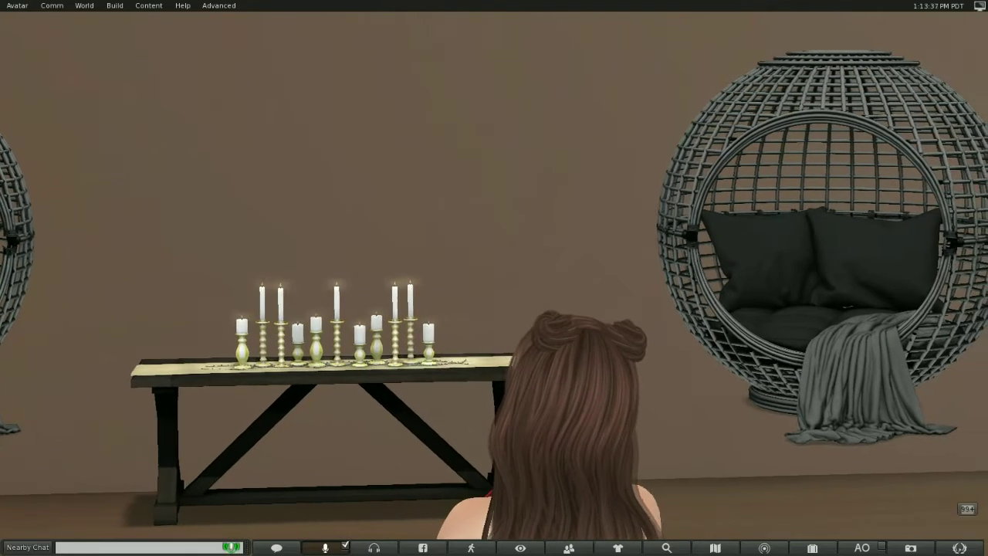
{"action": "key", "text": "Up"}
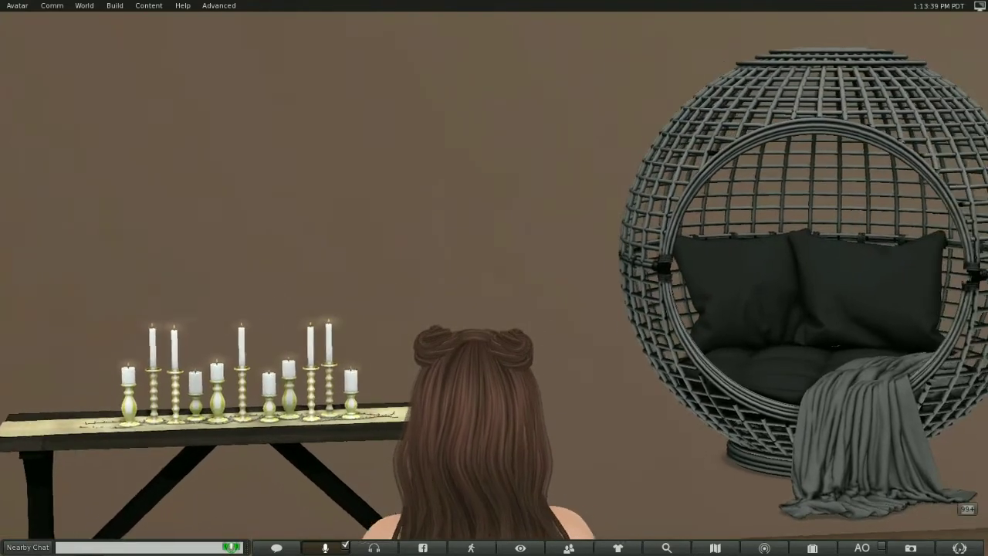
{"action": "key", "text": "Right"}
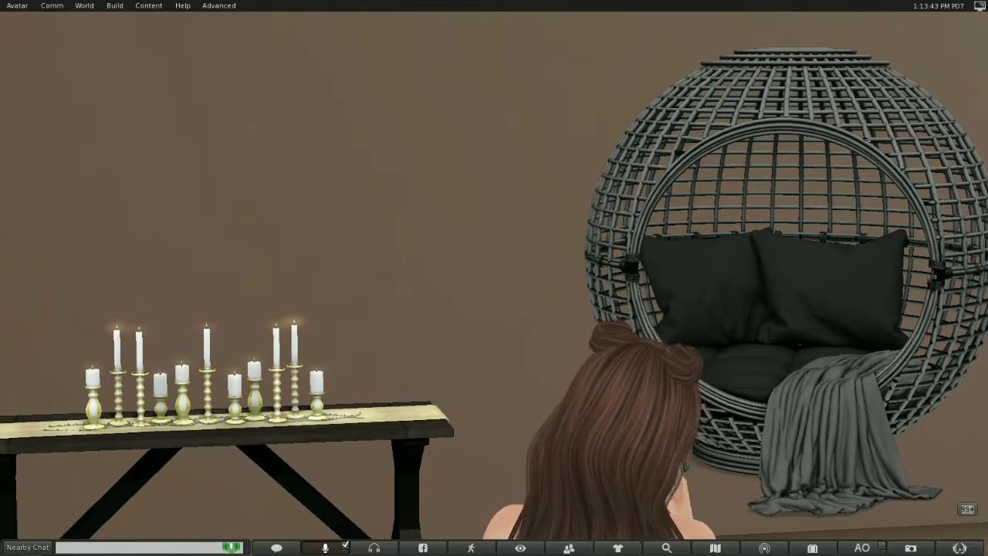
- Turn the avatar between the two wicker globe chairs and step toward the candle table to examine them up close
{"action": "key", "text": "Right"}
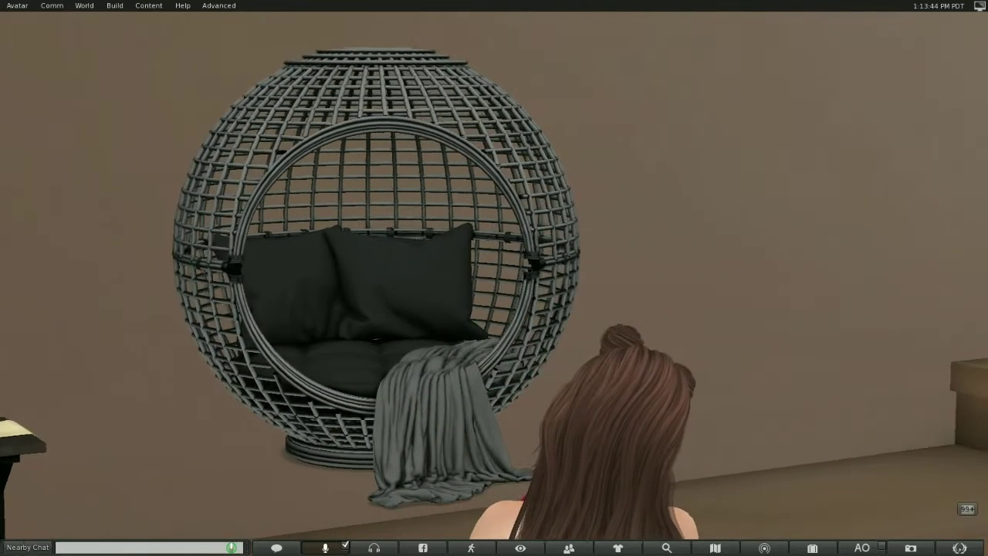
{"action": "key", "text": "Left"}
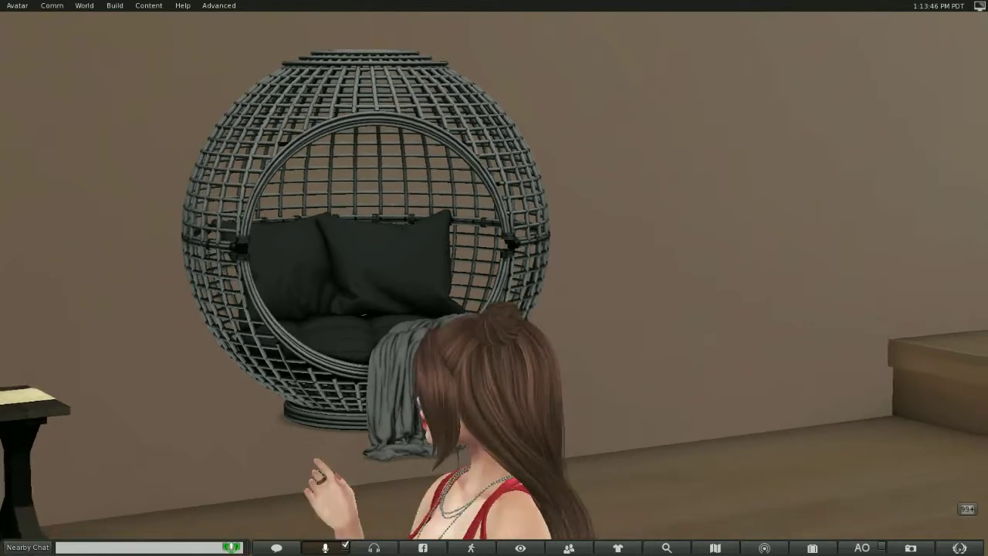
{"action": "key", "text": "Left"}
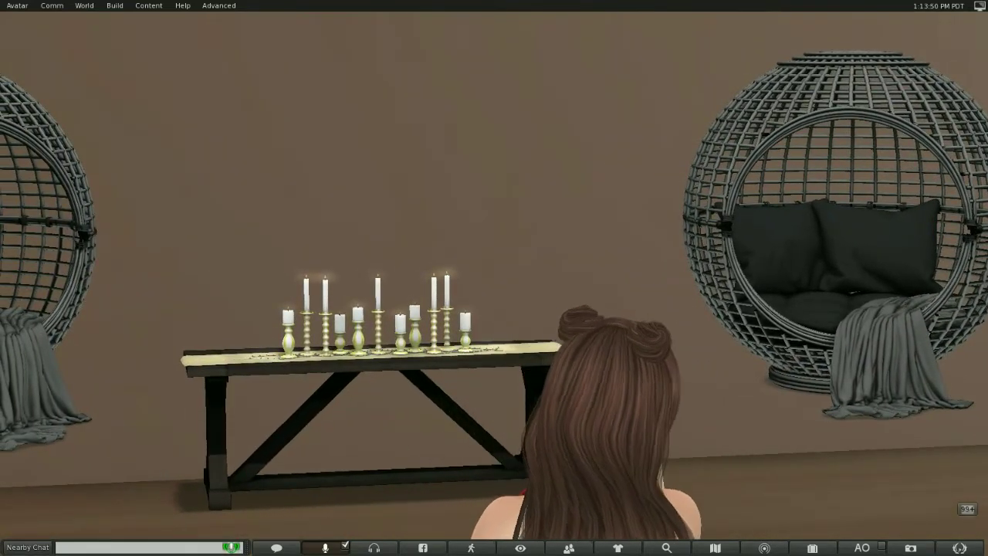
{"action": "key", "text": "Up"}
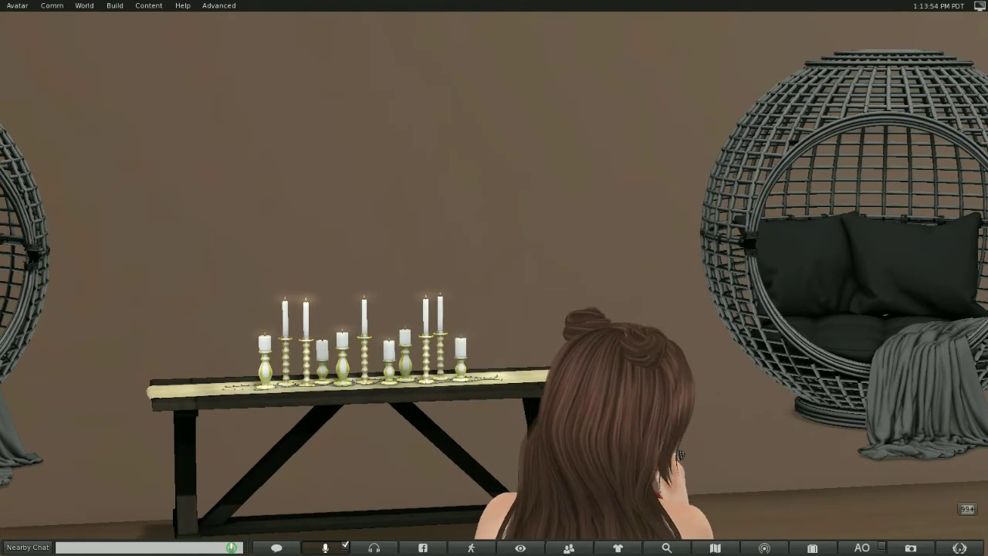
{"action": "key", "text": "Left"}
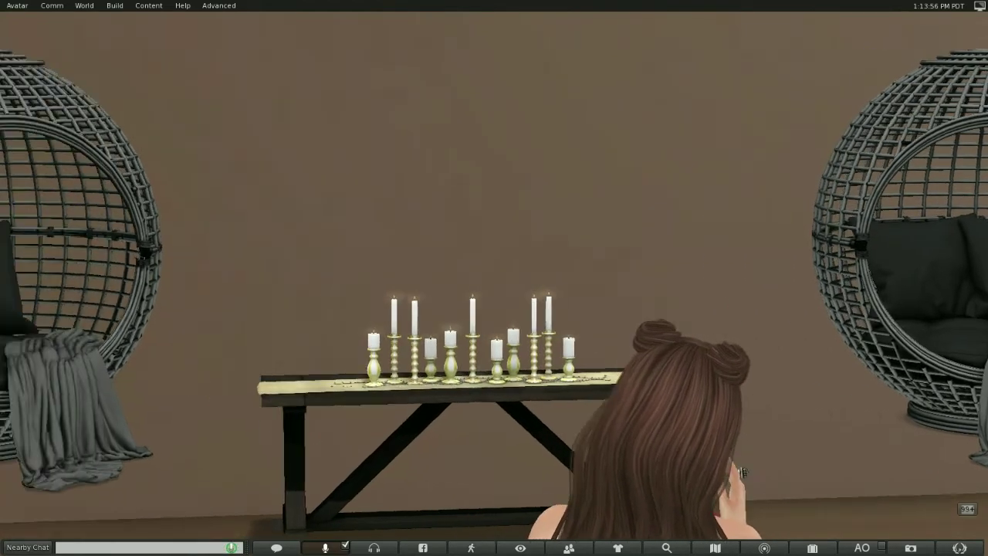
{"action": "key", "text": "Left"}
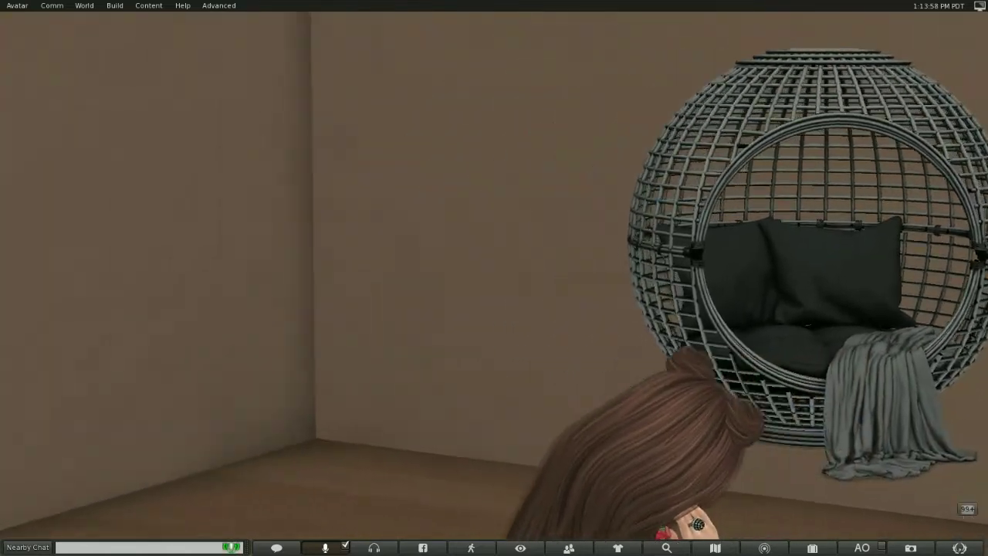
- Turn the avatar toward the bed in the room's corner and walk closer to examine it
{"action": "key", "text": "Left"}
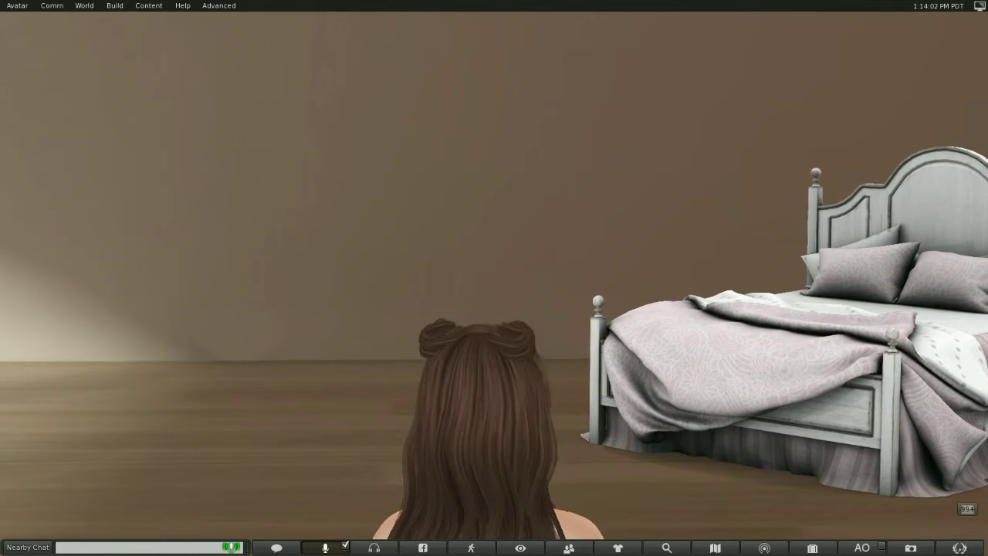
{"action": "key", "text": "Right"}
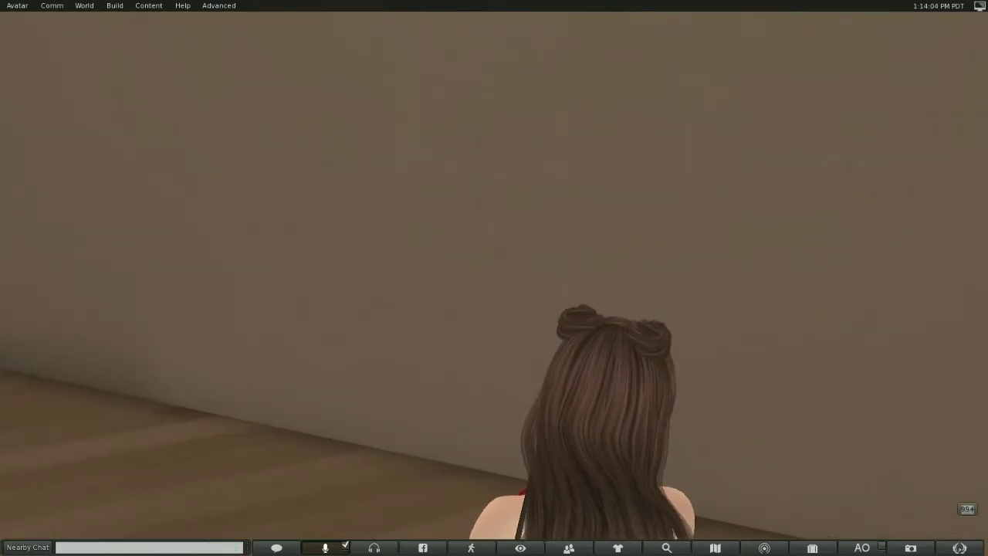
{"action": "key", "text": "Left"}
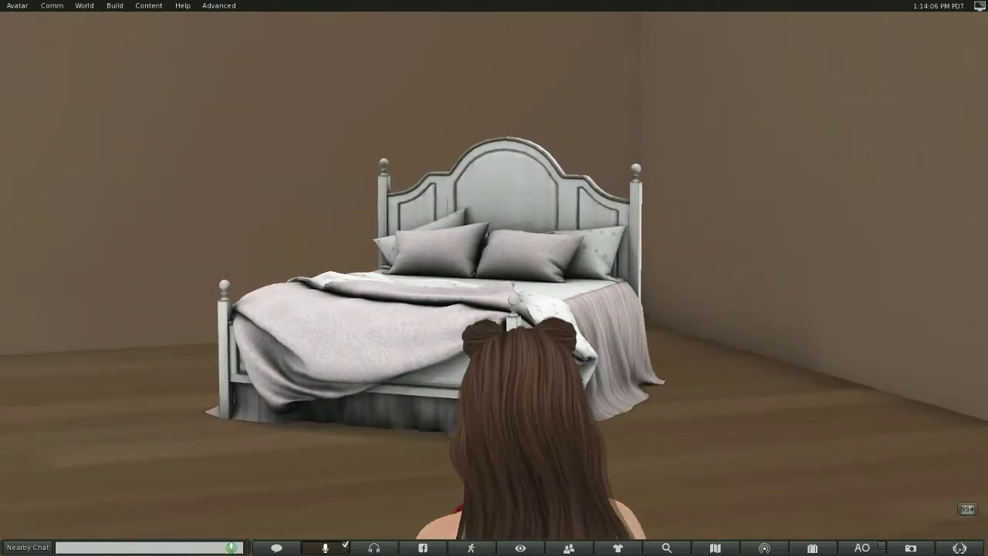
{"action": "key", "text": "Up"}
{"action": "key", "text": "Right"}
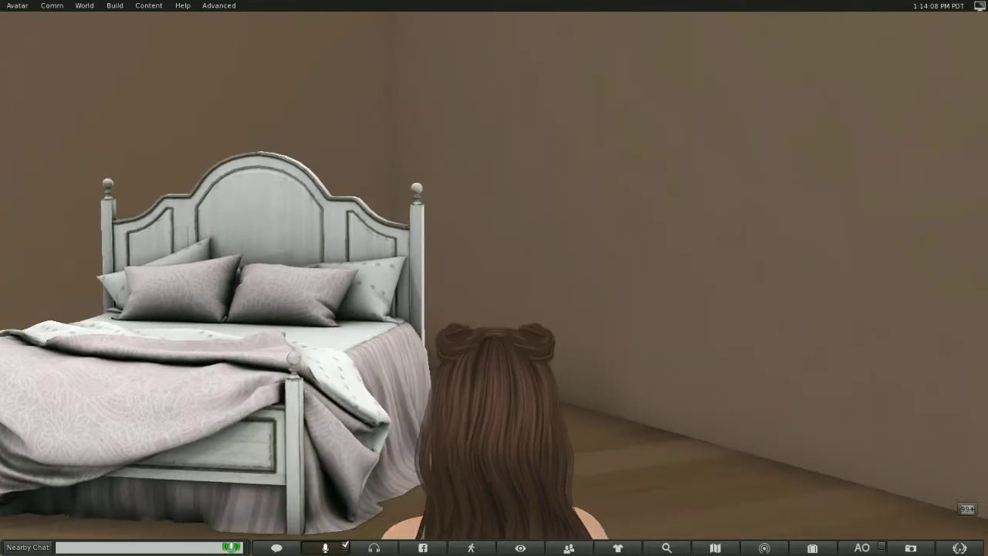
{"action": "key", "text": "Left"}
- Back the avatar away from the bed and turn between the bare wall and the bed to view all of it
{"action": "key", "text": "Down"}
{"action": "key", "text": "Down"}
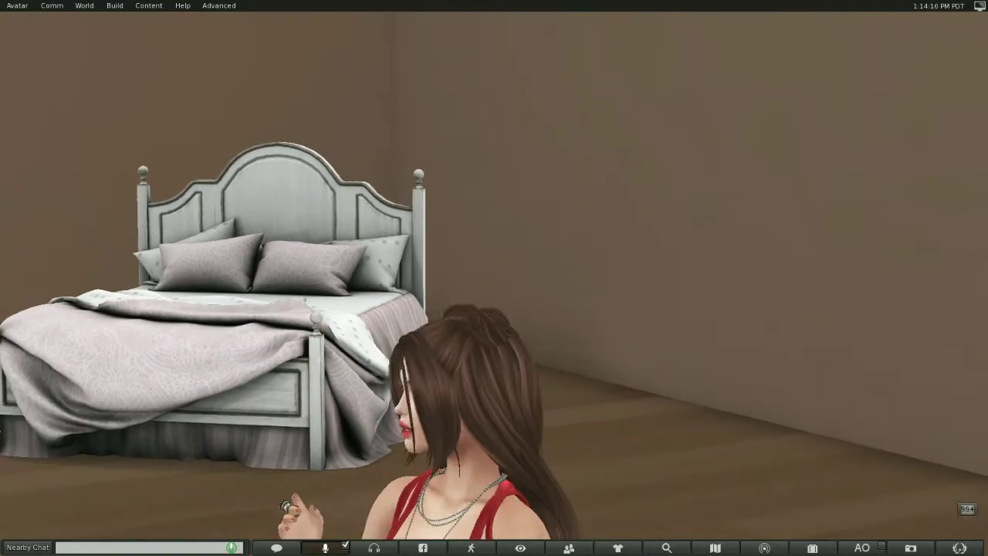
{"action": "key", "text": "Left"}
{"action": "key", "text": "Left"}
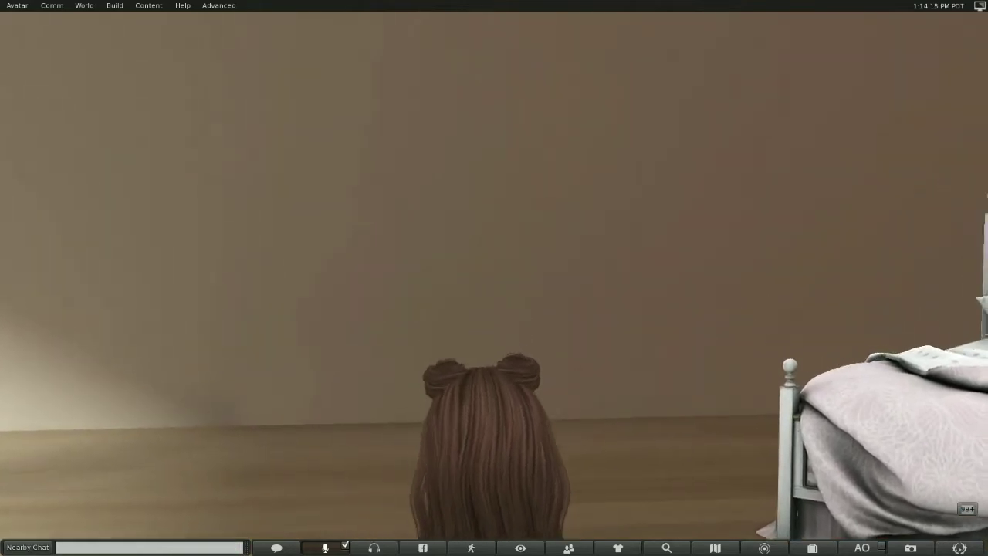
{"action": "key", "text": "Right"}
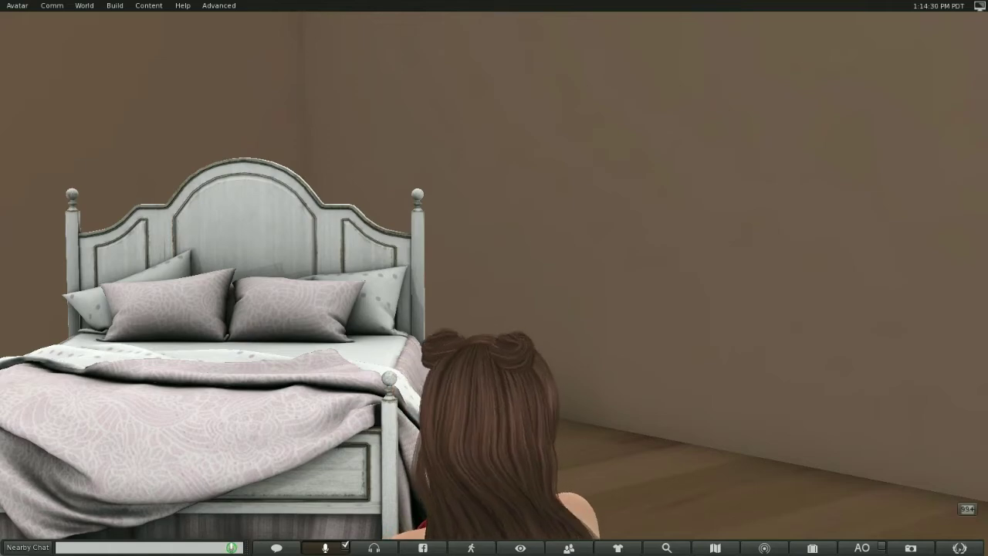
{"action": "key", "text": "Down"}
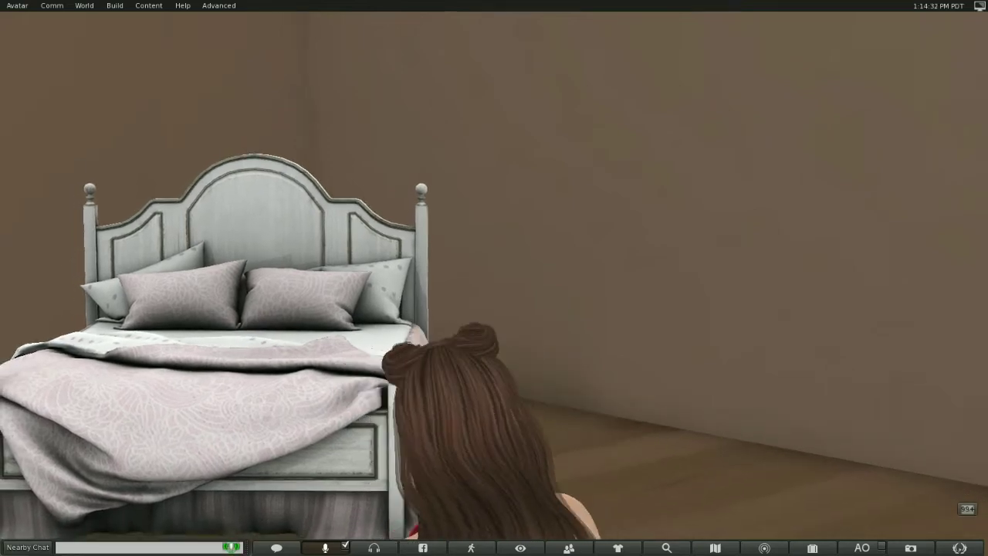
{"action": "key", "text": "Down"}
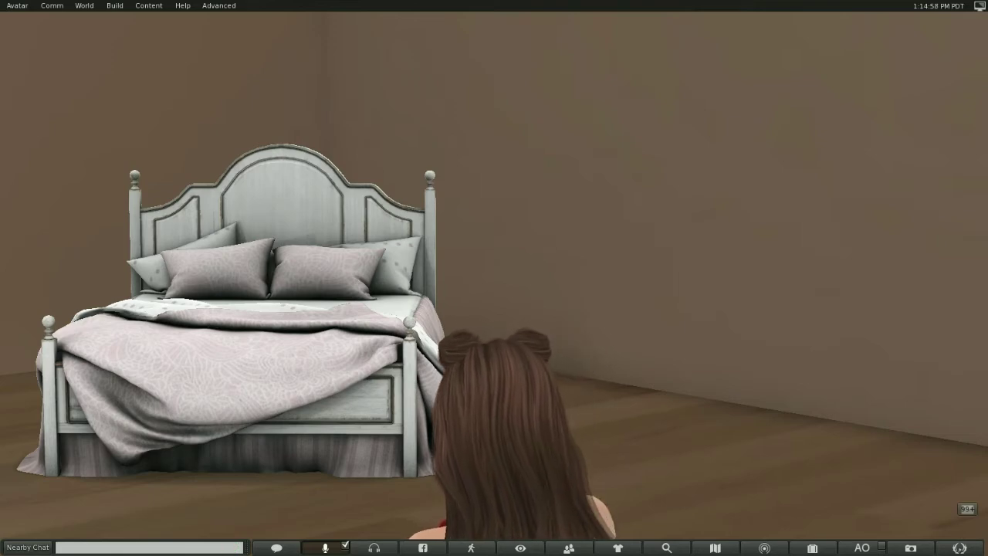
- Turn the avatar past the lounge chairs to the Culprit Wearable Ride poster, then back to the lake windows
{"action": "key", "text": "Left"}
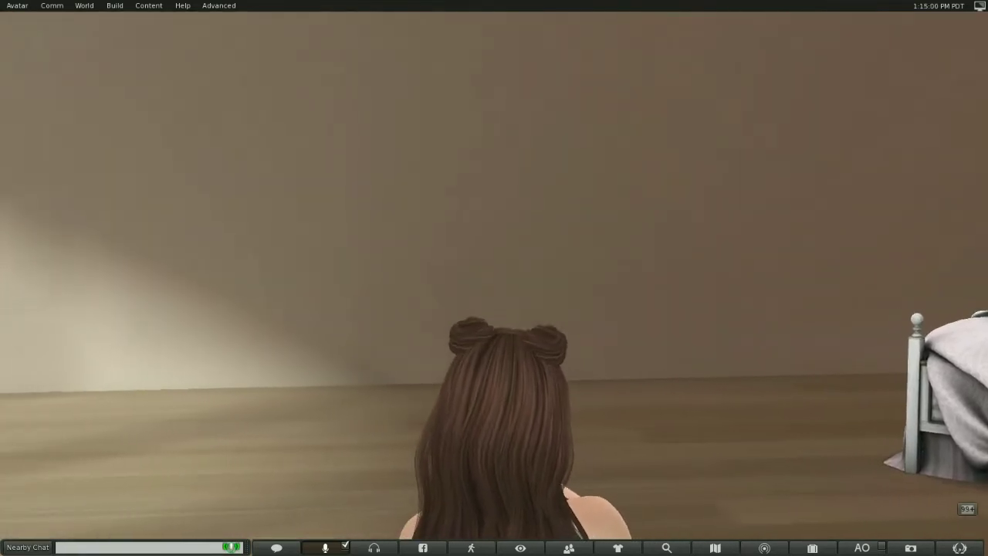
{"action": "key", "text": "Left"}
{"action": "key", "text": "Left"}
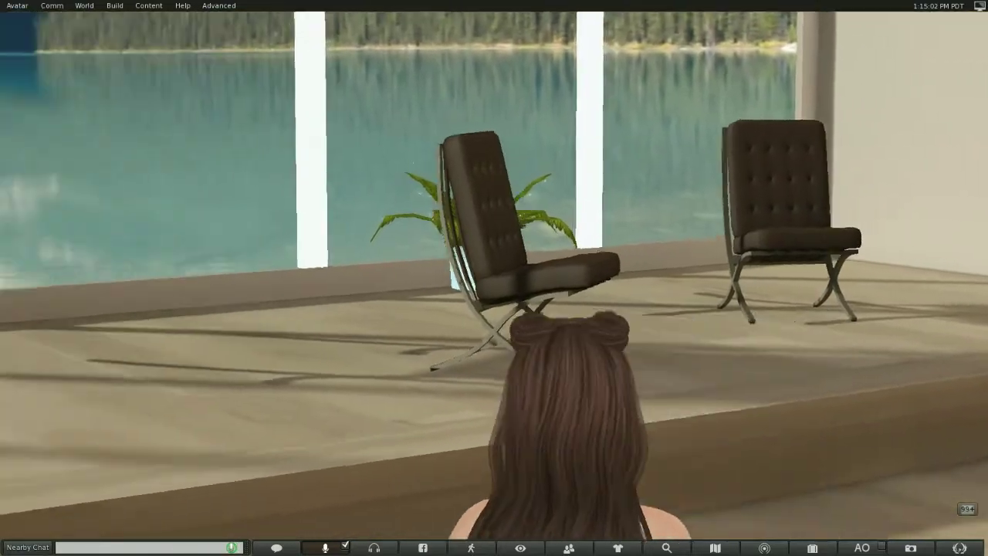
{"action": "key", "text": "Left"}
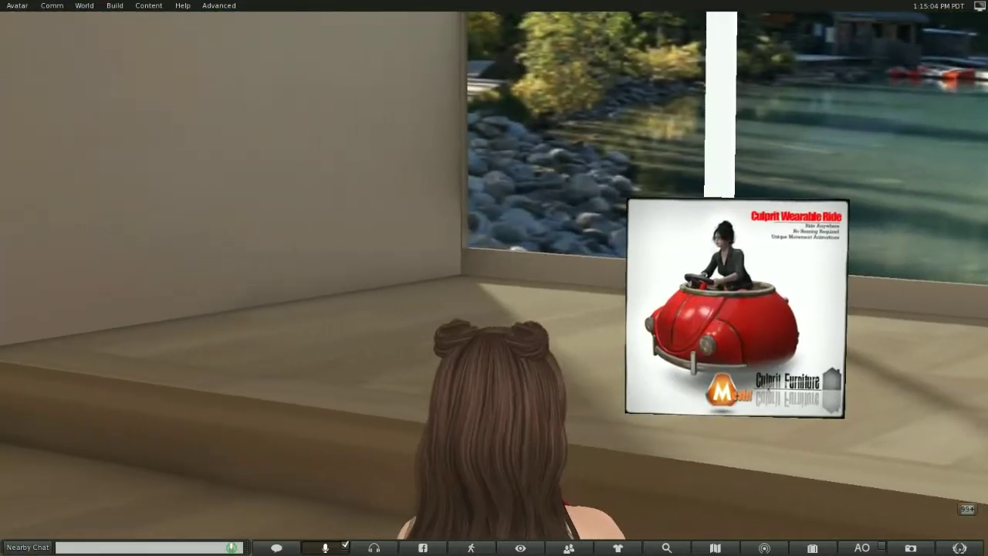
{"action": "key", "text": "Right"}
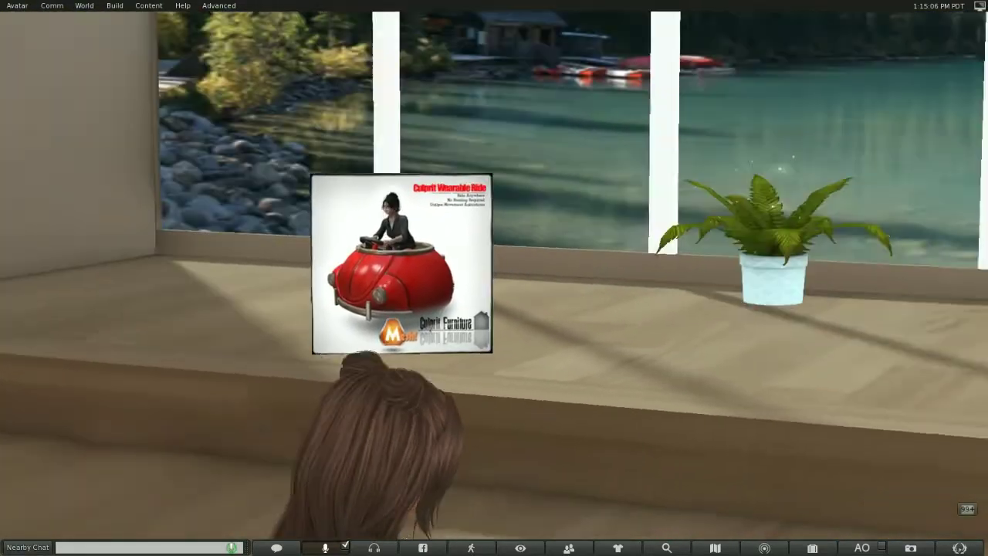
{"action": "key", "text": "Right"}
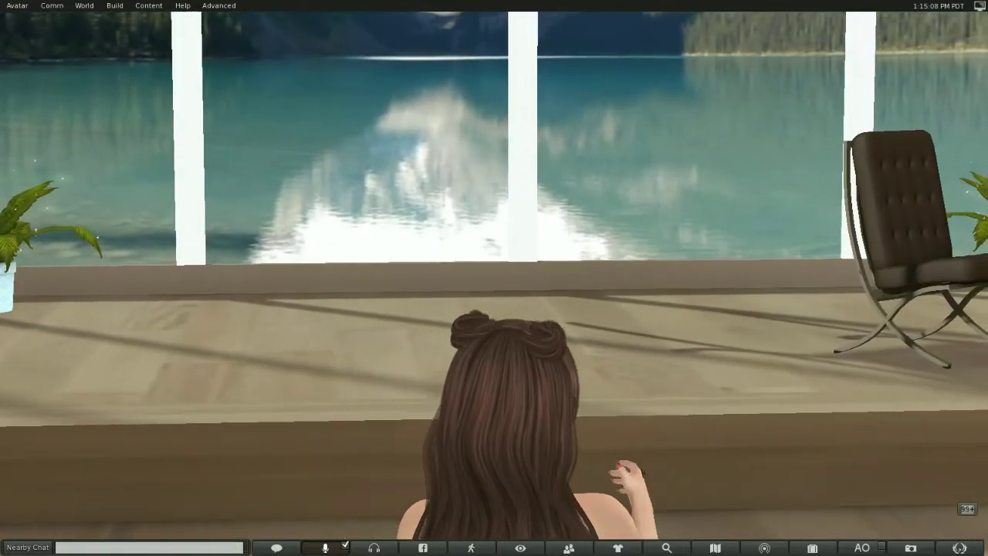
- Show the Camera Controls on screen
{"action": "left_click", "coordinate": [17, 6]}
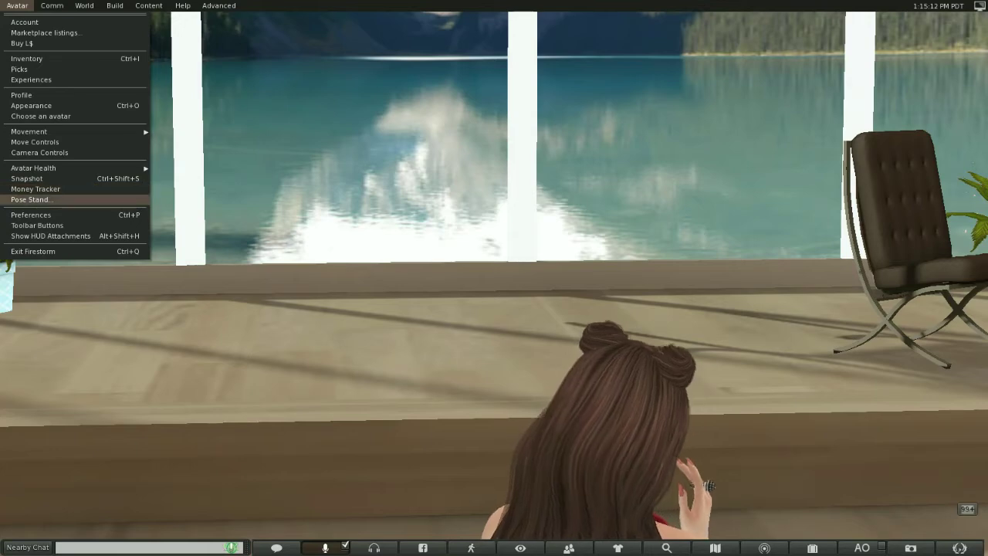
{"action": "key", "text": "Up"}
{"action": "key", "text": "Down"}
{"action": "key", "text": "Down"}
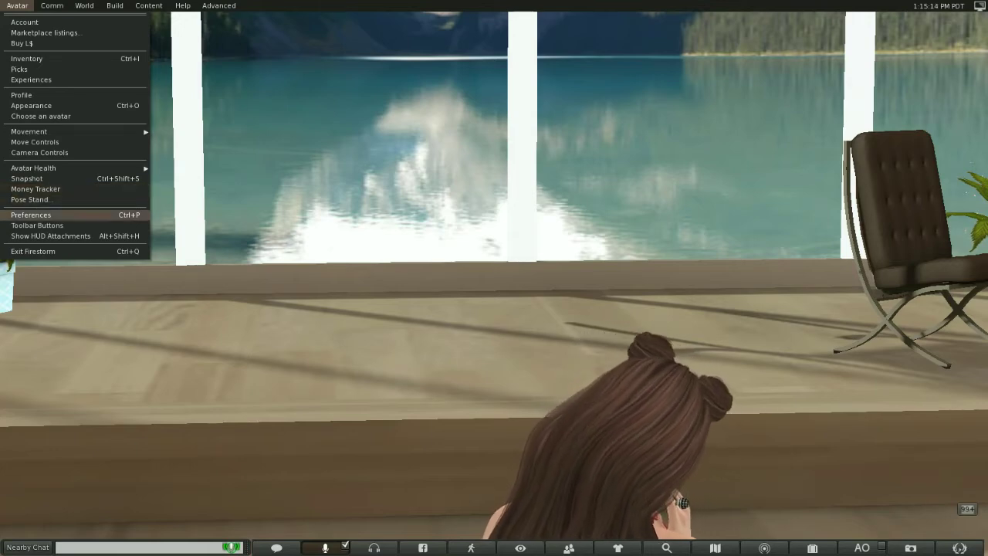
{"action": "key", "text": "Up"}
{"action": "key", "text": "Up"}
{"action": "key", "text": "Up"}
{"action": "key", "text": "Up"}
{"action": "key", "text": "Up"}
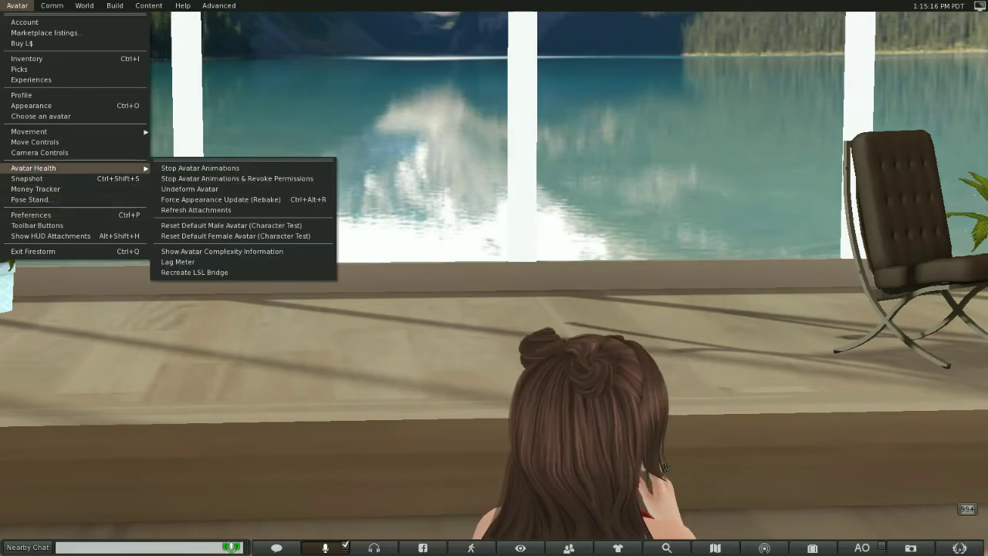
{"action": "key", "text": "Return"}
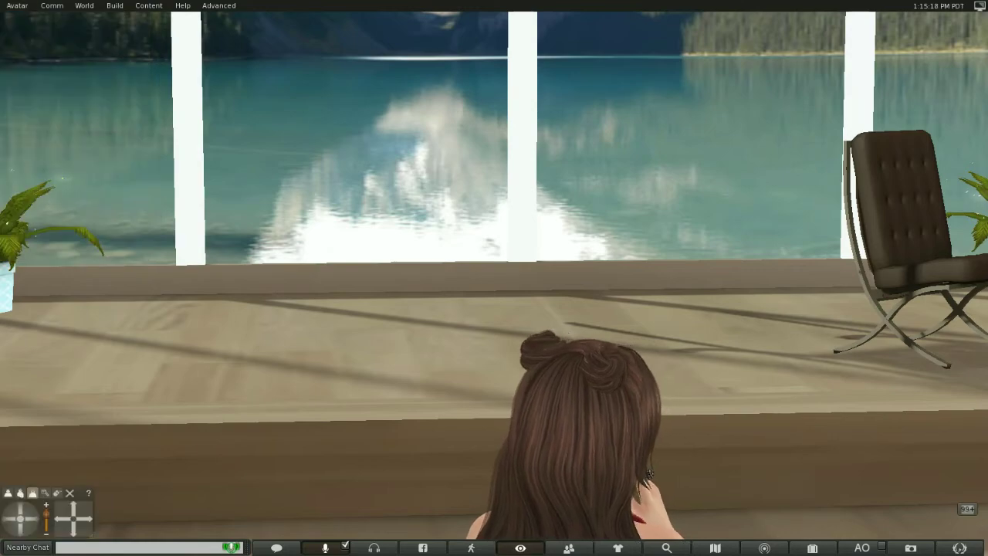
- Orbit the camera to the avatar's front, shift it down and back up, and zoom in on the upper body
{"action": "key", "text": "alt+Right"}
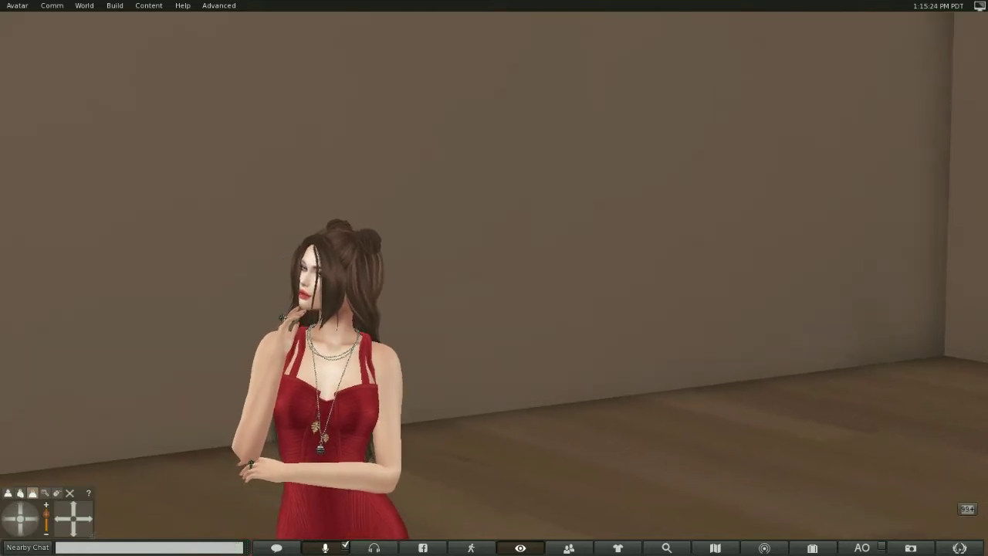
{"action": "key", "text": "ctrl+alt+shift+Down"}
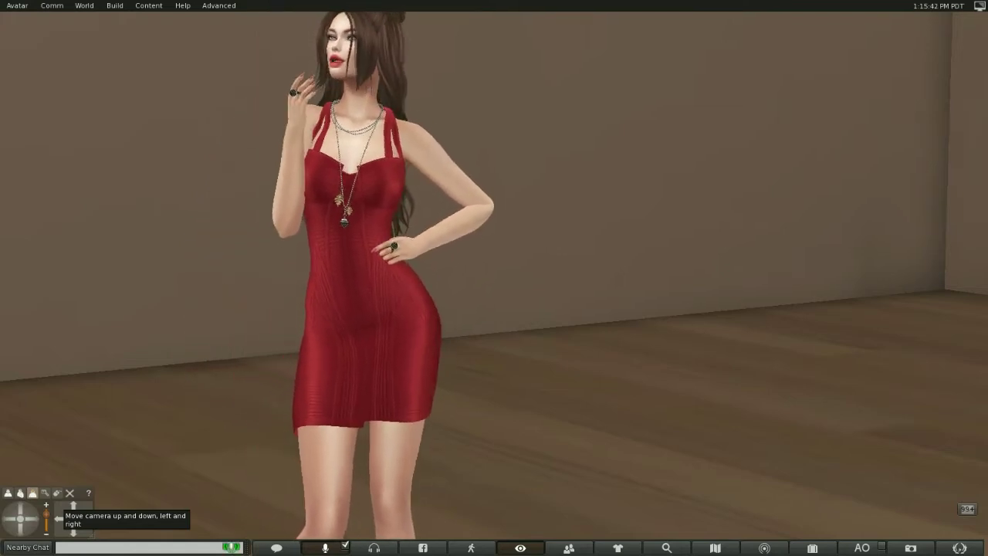
{"action": "left_click", "coordinate": [74, 507]}
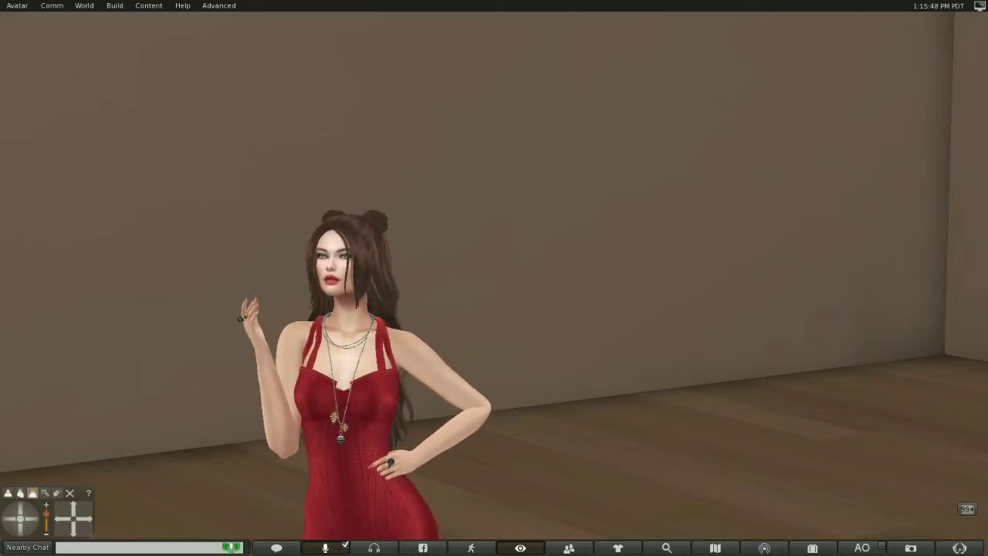
{"action": "scroll", "coordinate": [494, 278], "scroll_direction": "up", "scroll_amount": 5}
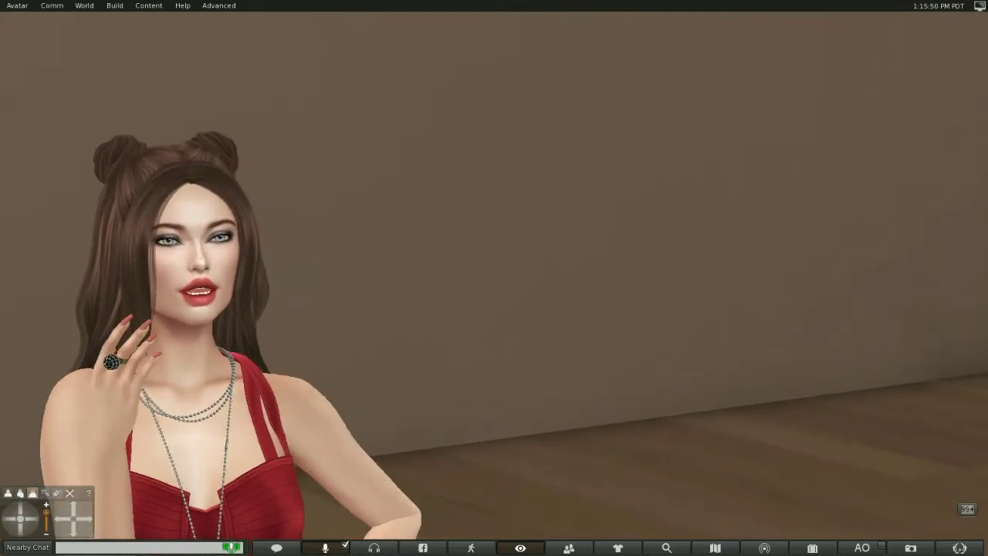
- Pan the zoomed-in camera down, up and sideways to view the avatar's face, necklace and dress
{"action": "left_click", "coordinate": [74, 528]}
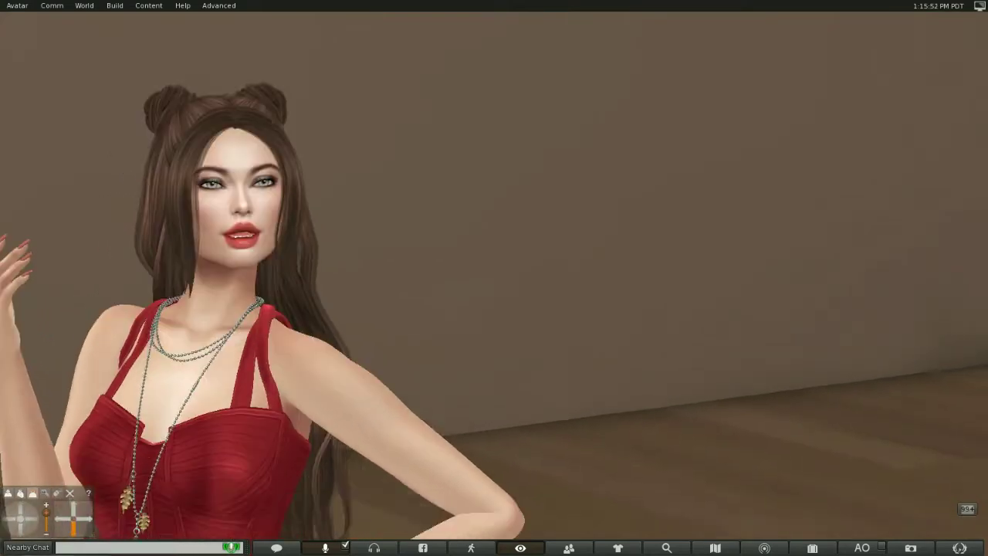
{"action": "key", "text": "ctrl+alt+shift+Up"}
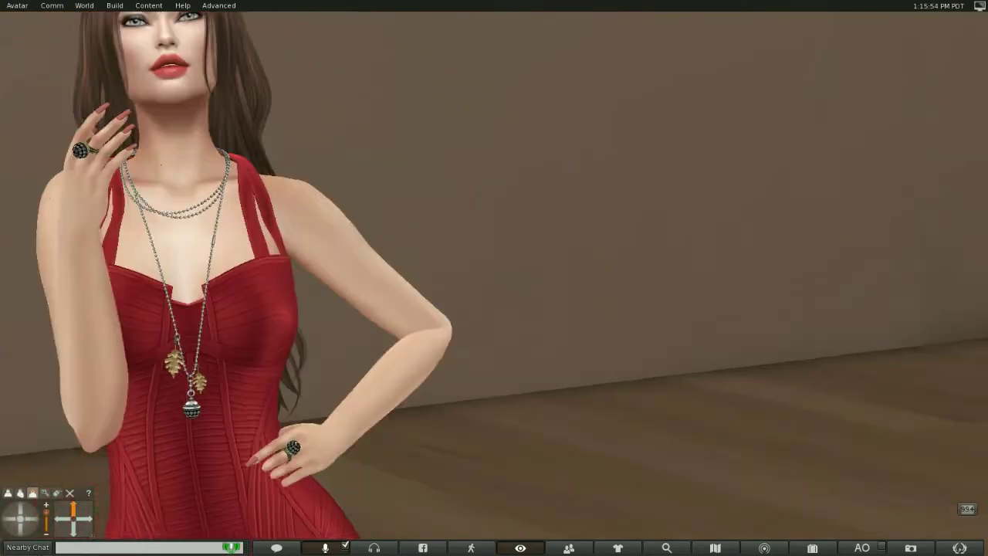
{"action": "left_click", "coordinate": [73, 509]}
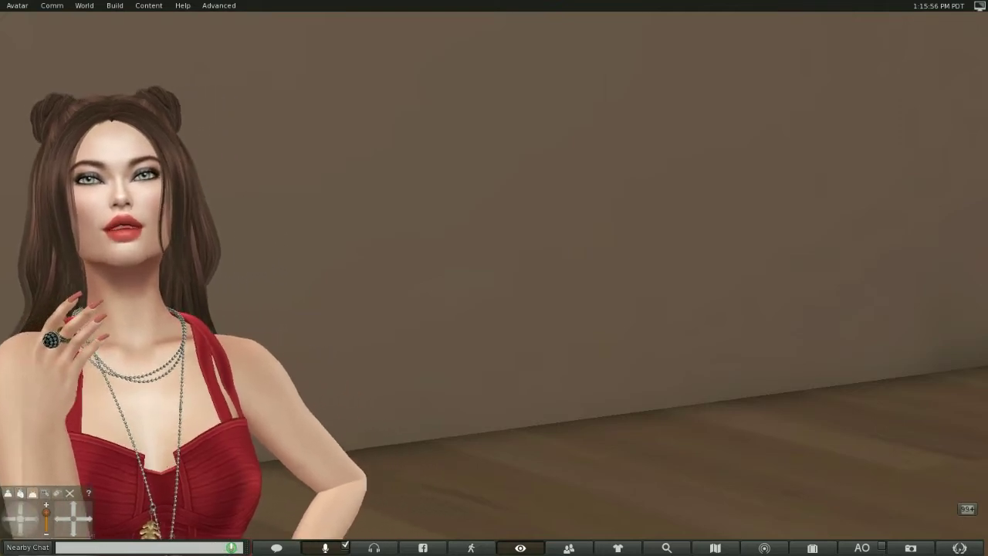
{"action": "key", "text": "ctrl+alt+Down"}
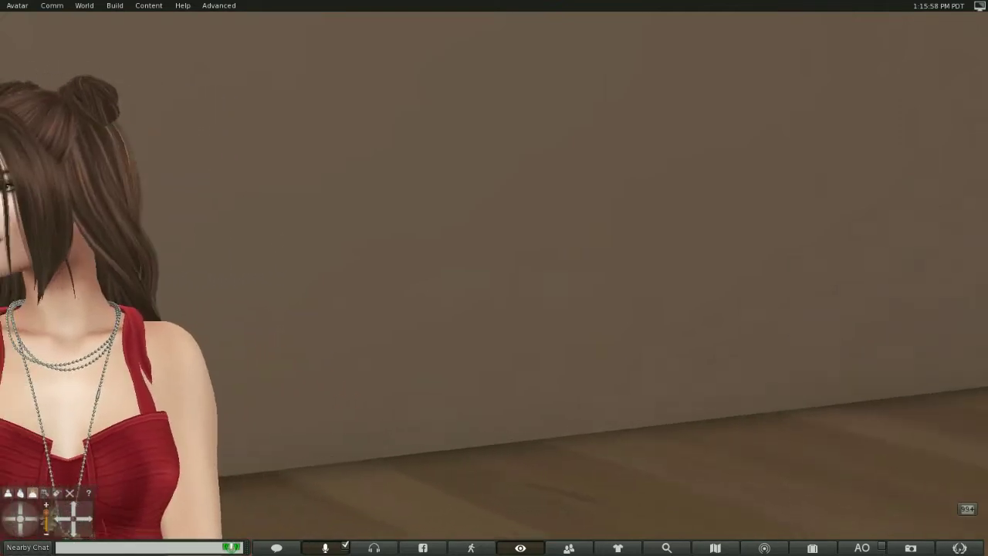
{"action": "key", "text": "ctrl+alt+shift+Left"}
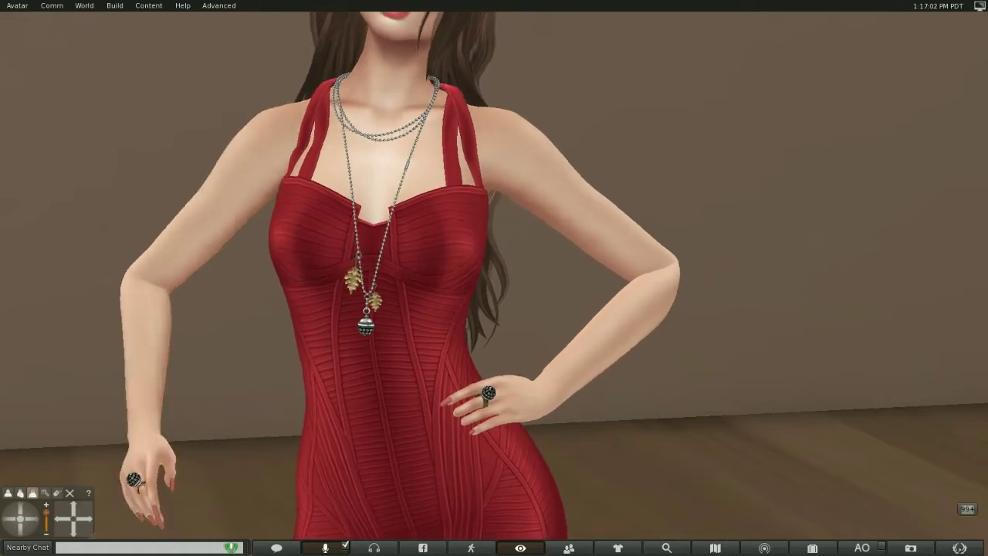
- Open the avatar's worn necklace for editing
{"action": "right_click", "coordinate": [353, 318]}
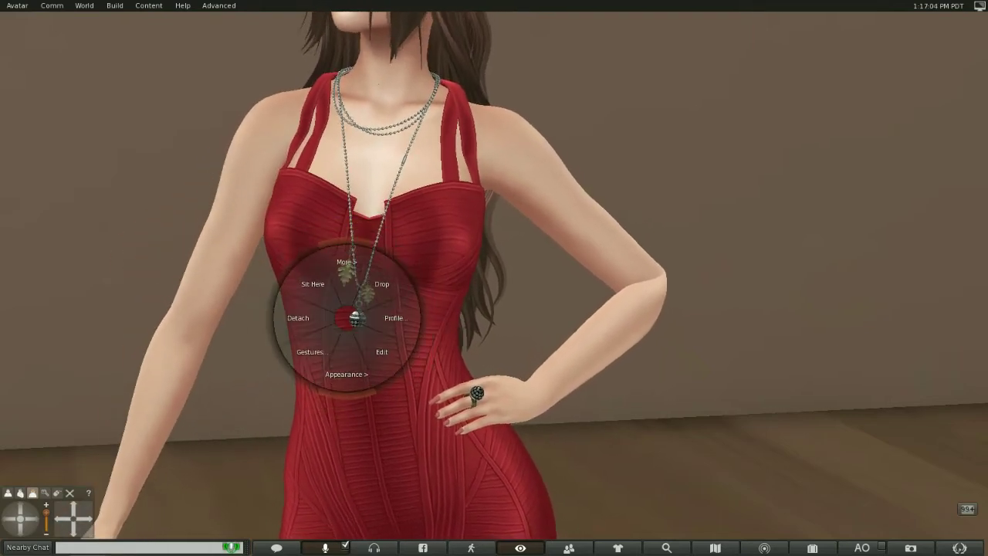
{"action": "left_click", "coordinate": [375, 345]}
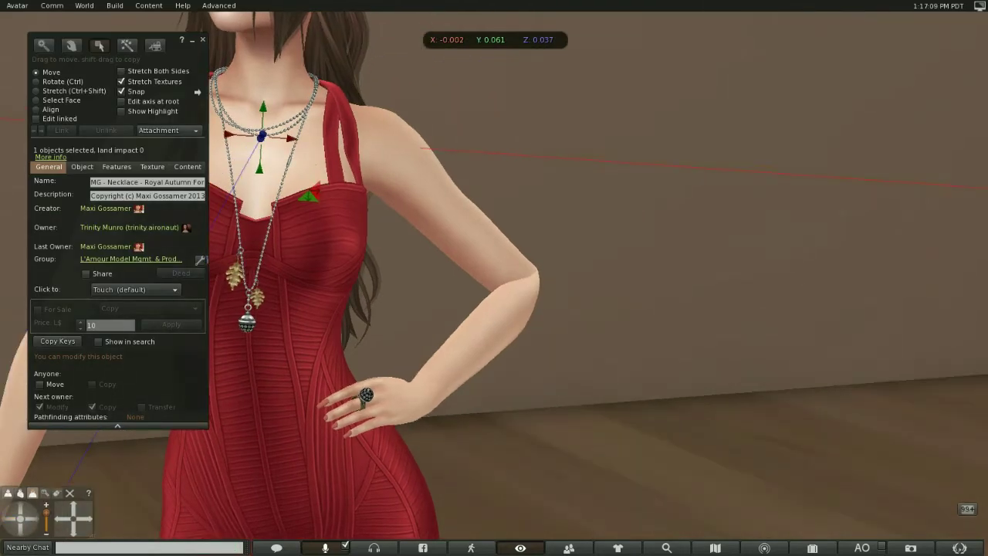
- Minimize the build tools window, pan the camera sideways and down to the avatar's skirt, and orbit around to the side with the ringed hand
{"action": "left_click", "coordinate": [192, 40]}
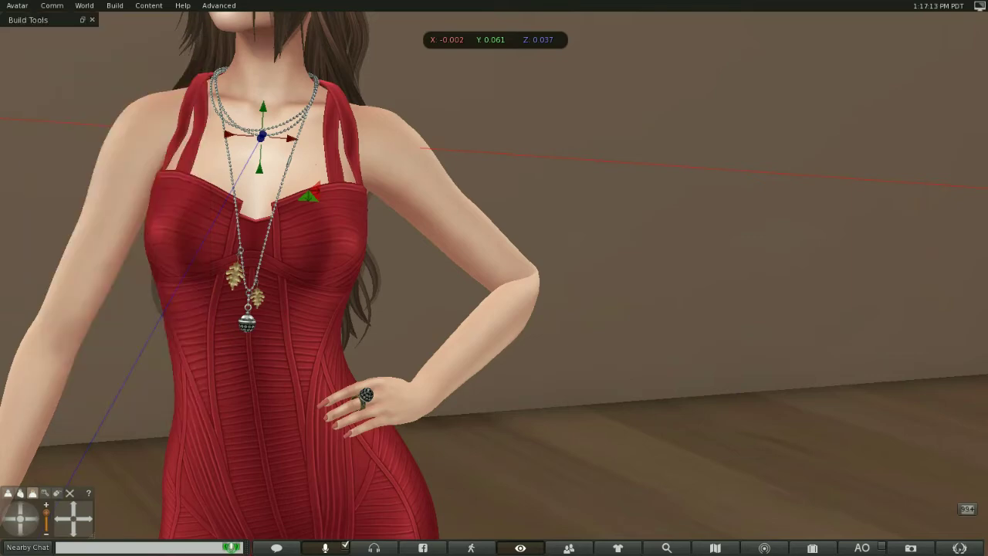
{"action": "key", "text": "ctrl+alt+shift+Left"}
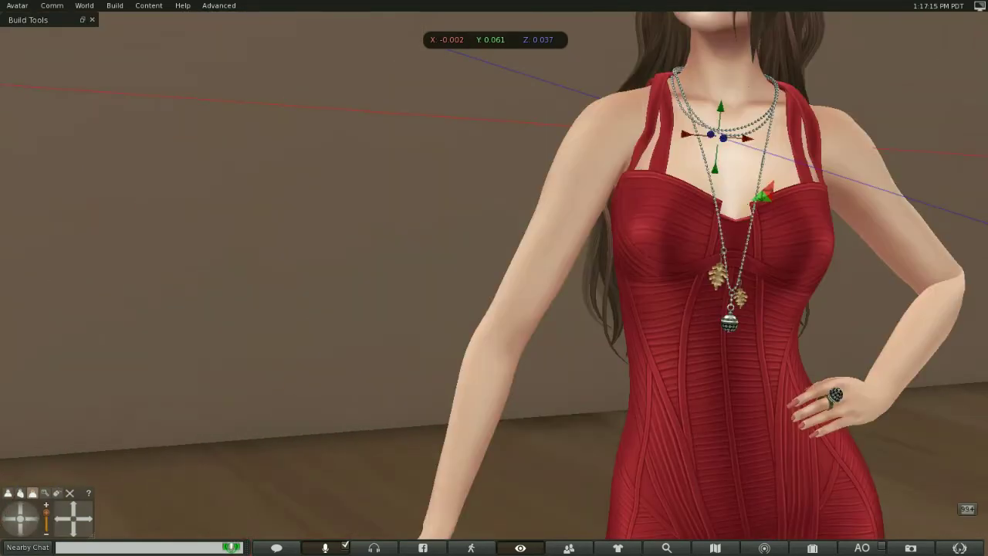
{"action": "key", "text": "ctrl+alt+shift+Down"}
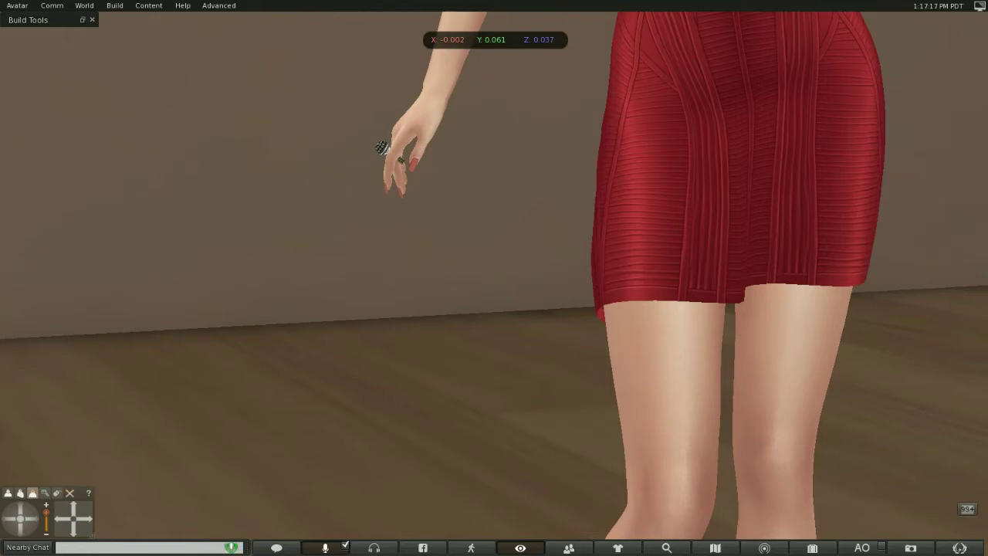
{"action": "key", "text": "alt+Right"}
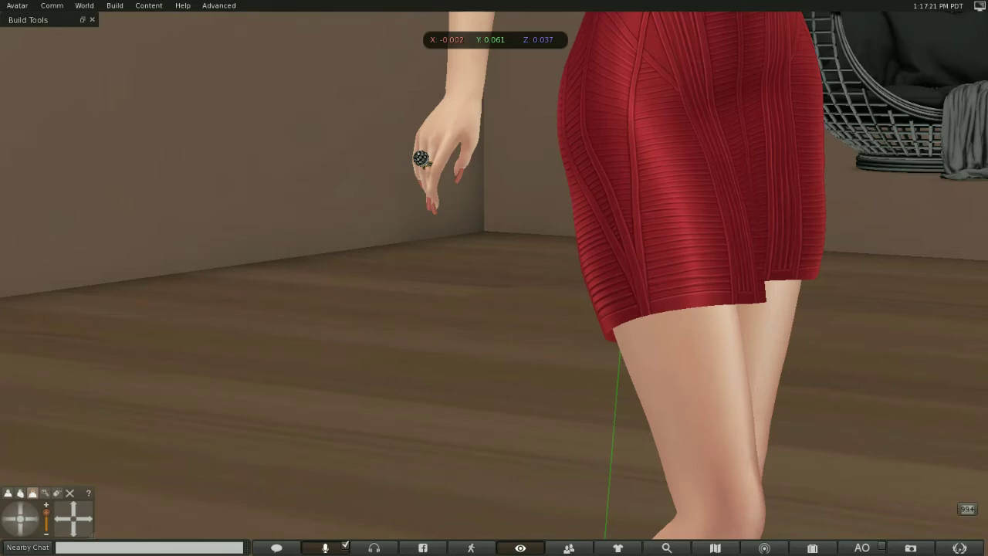
{"action": "key", "text": "alt+Right"}
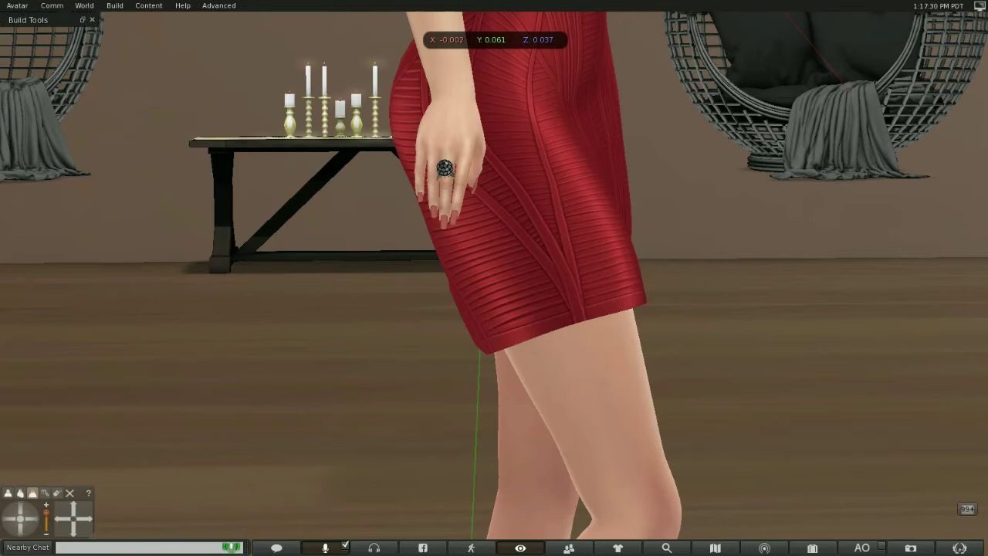
- Zoom the camera view in four steps and orbit around the avatar to the front of the legs and red shoes
{"action": "key", "text": "ctrl+0"}
{"action": "key", "text": "ctrl+0"}
{"action": "key", "text": "ctrl+0"}
{"action": "key", "text": "ctrl+0"}
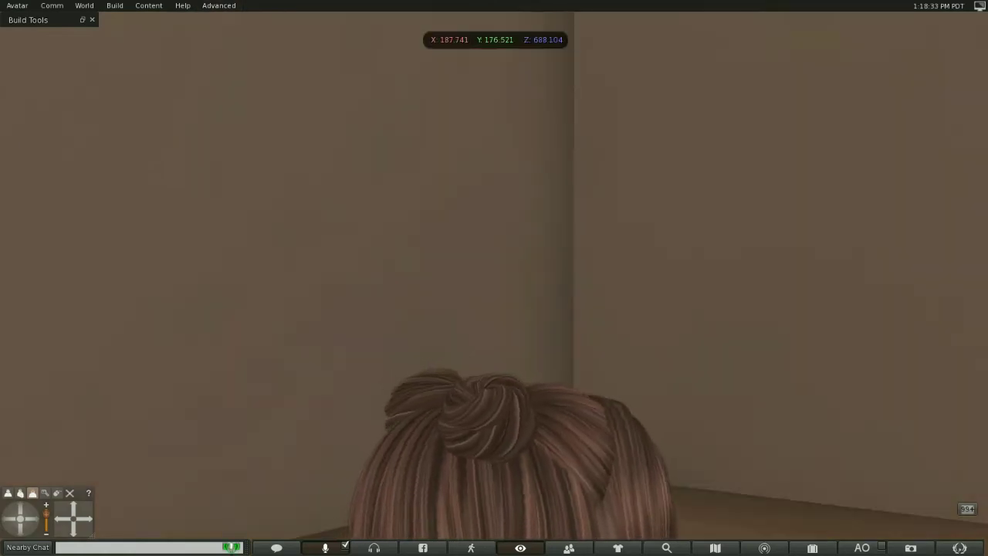
{"action": "key", "text": "alt+Right"}
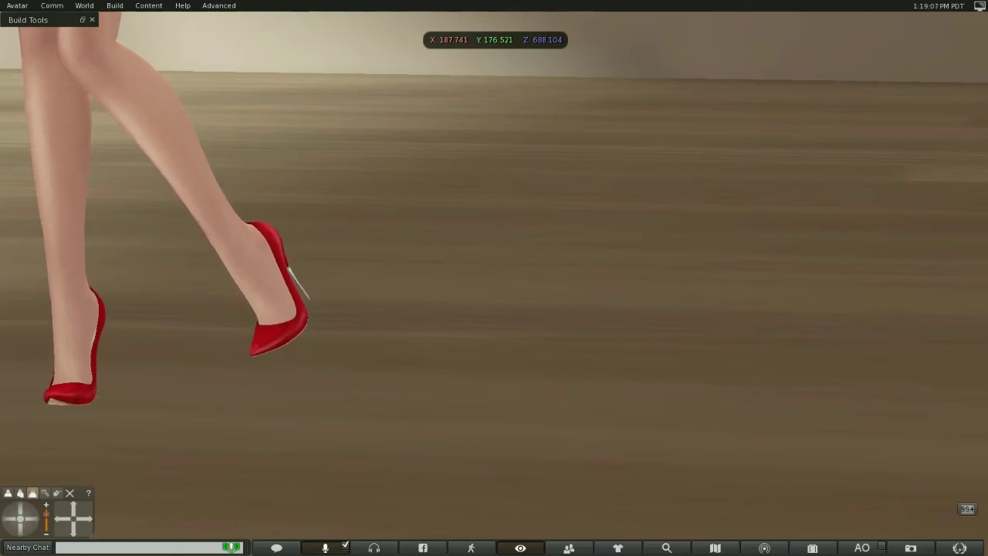
- Pan the camera up from the shoes to the avatar's face, sideways to bring the avatar nearer the centre, and down to the dress
{"action": "key", "text": "ctrl+alt+shift+Up"}
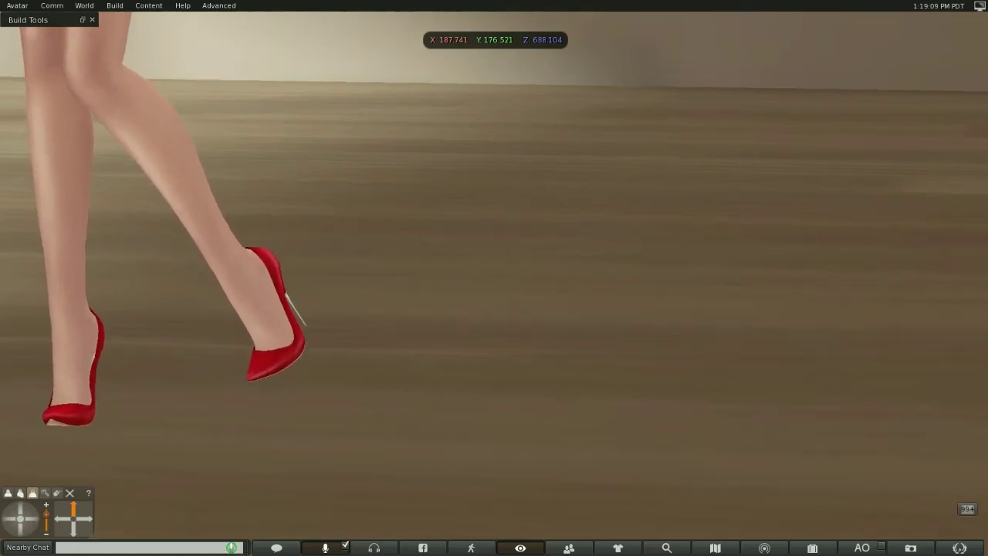
{"action": "key", "text": "ctrl+alt+shift+Up"}
{"action": "key", "text": "ctrl+alt+shift+Up"}
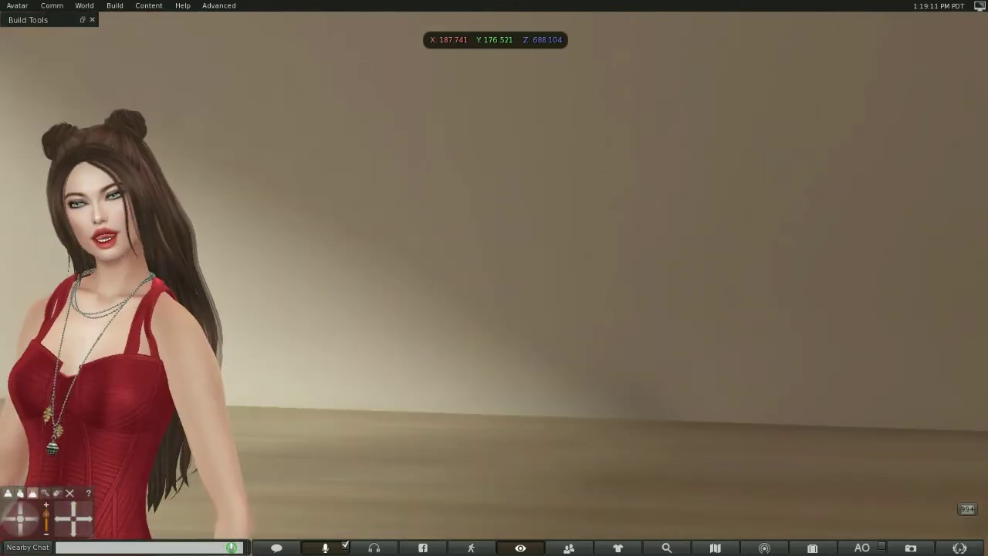
{"action": "key", "text": "ctrl+alt+shift+Left"}
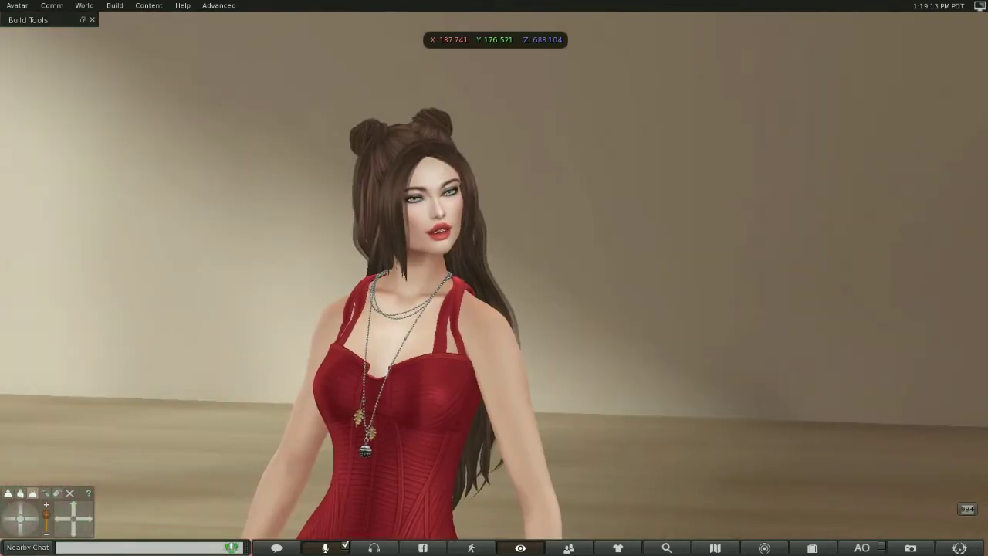
{"action": "key", "text": "ctrl+alt+shift+Down"}
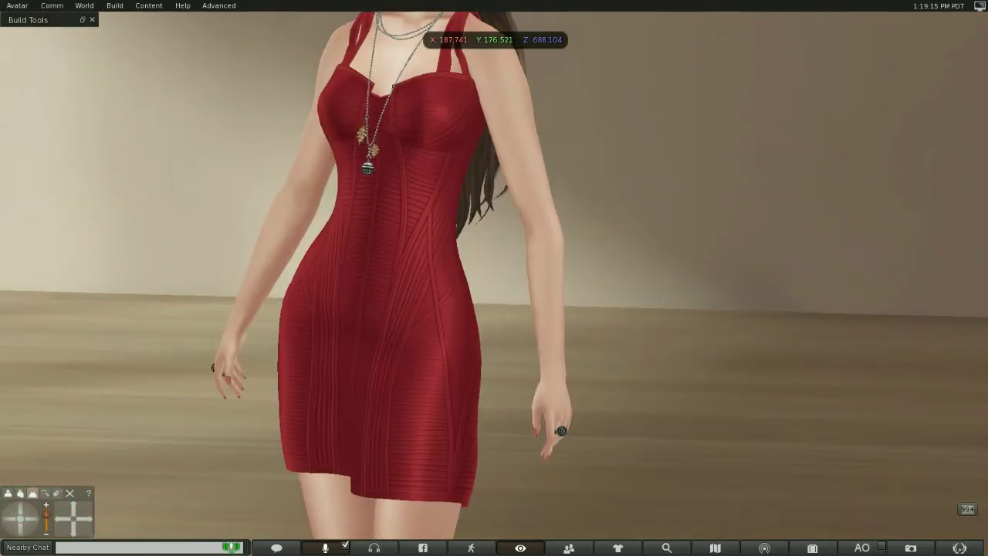